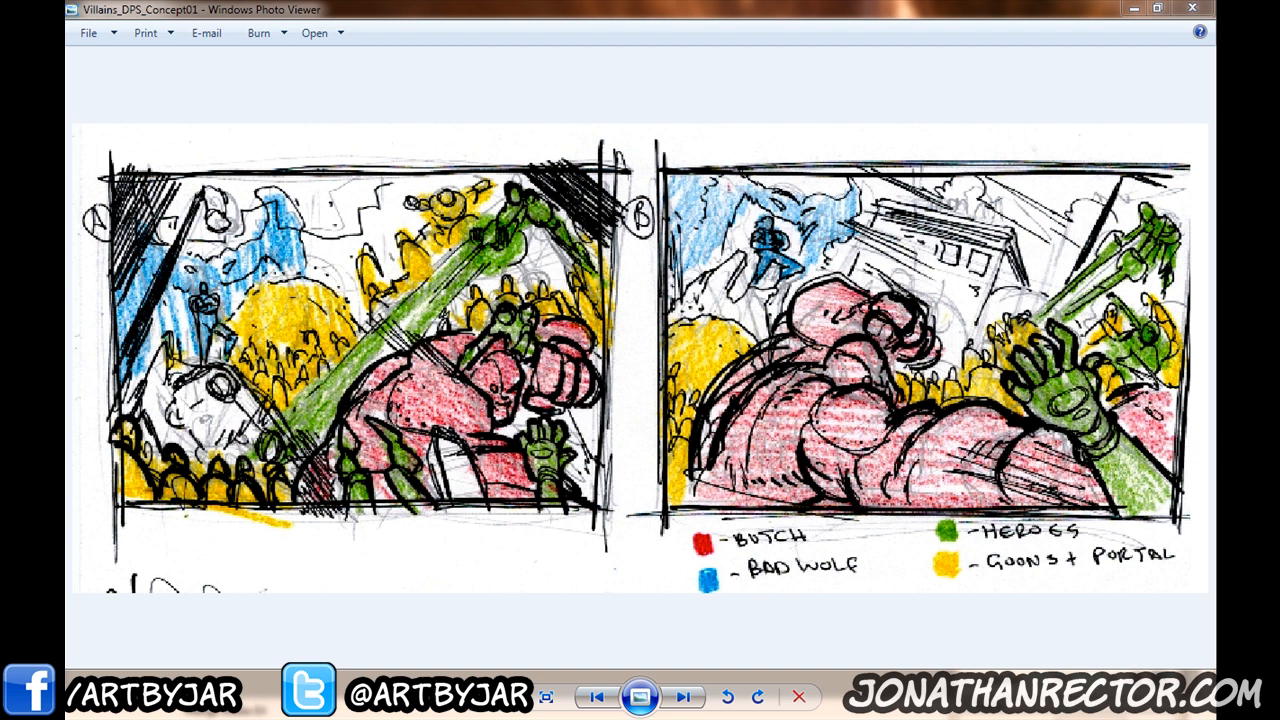
Switch to Manga Studio EX and create a new page with Double page structure from "The Standard 600dpi BOARD" template.
click(1133, 8)
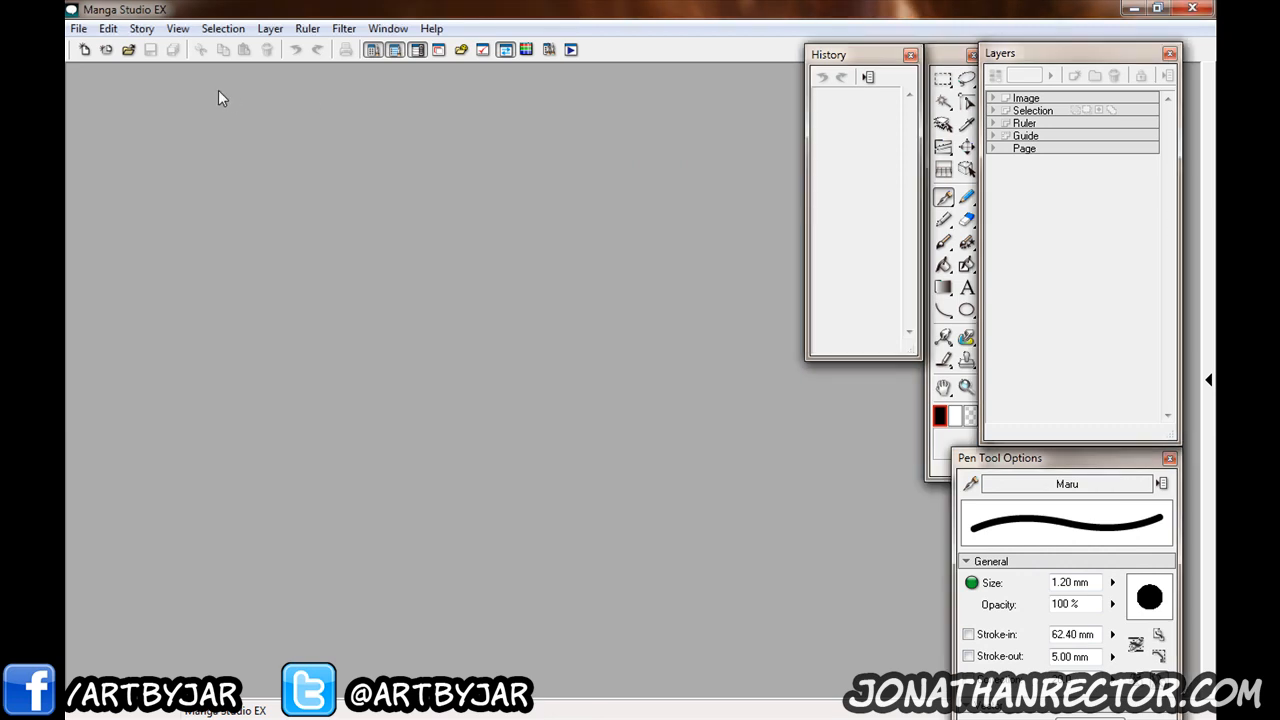
click(78, 30)
mouse_move(97, 50)
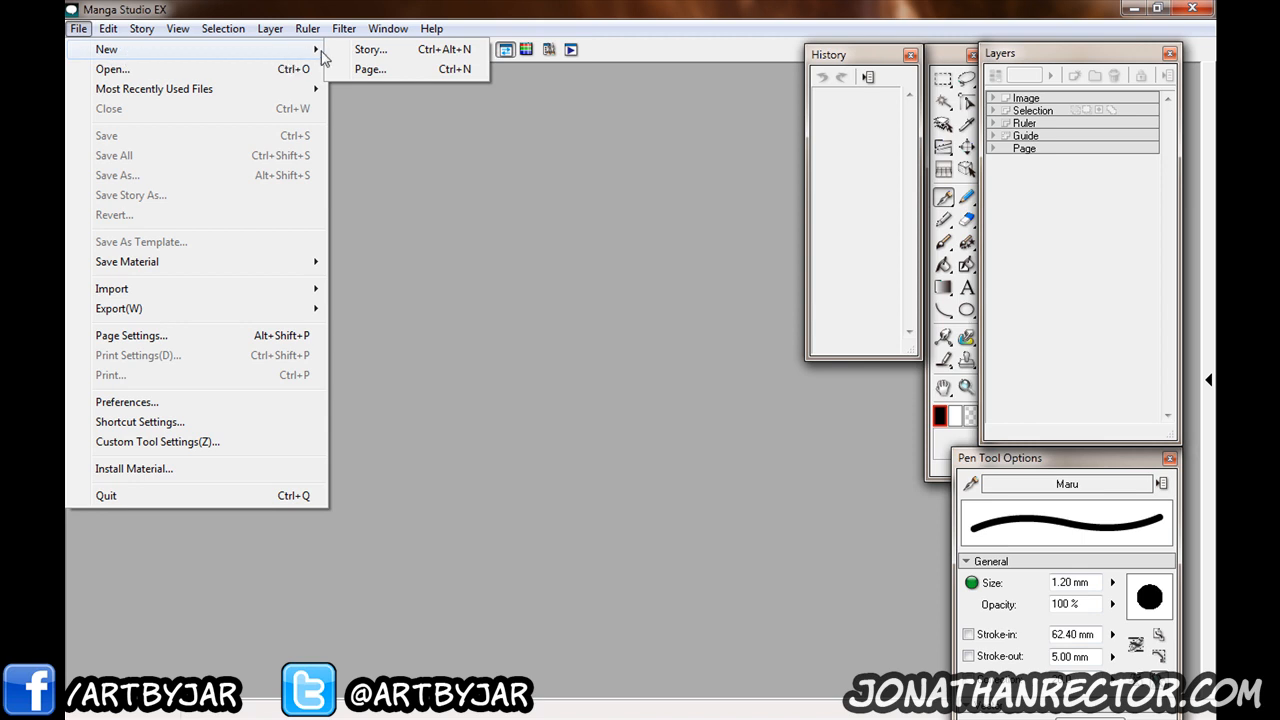
click(388, 72)
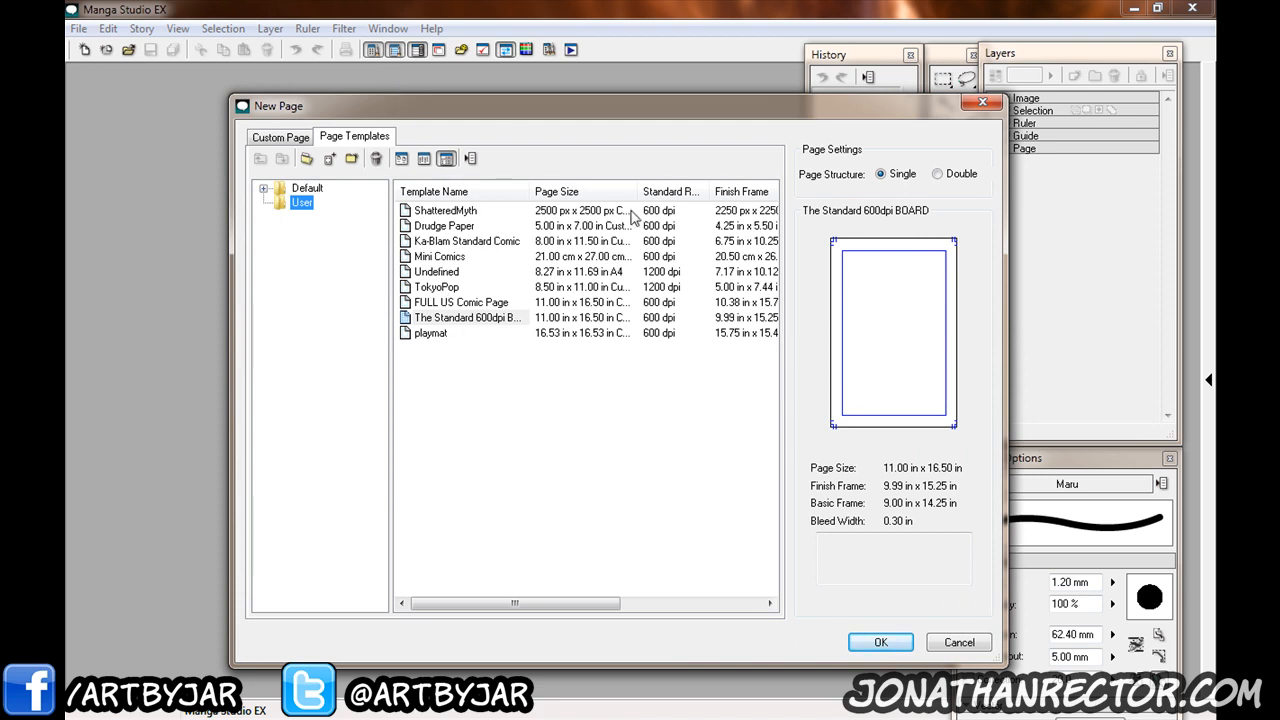
click(457, 321)
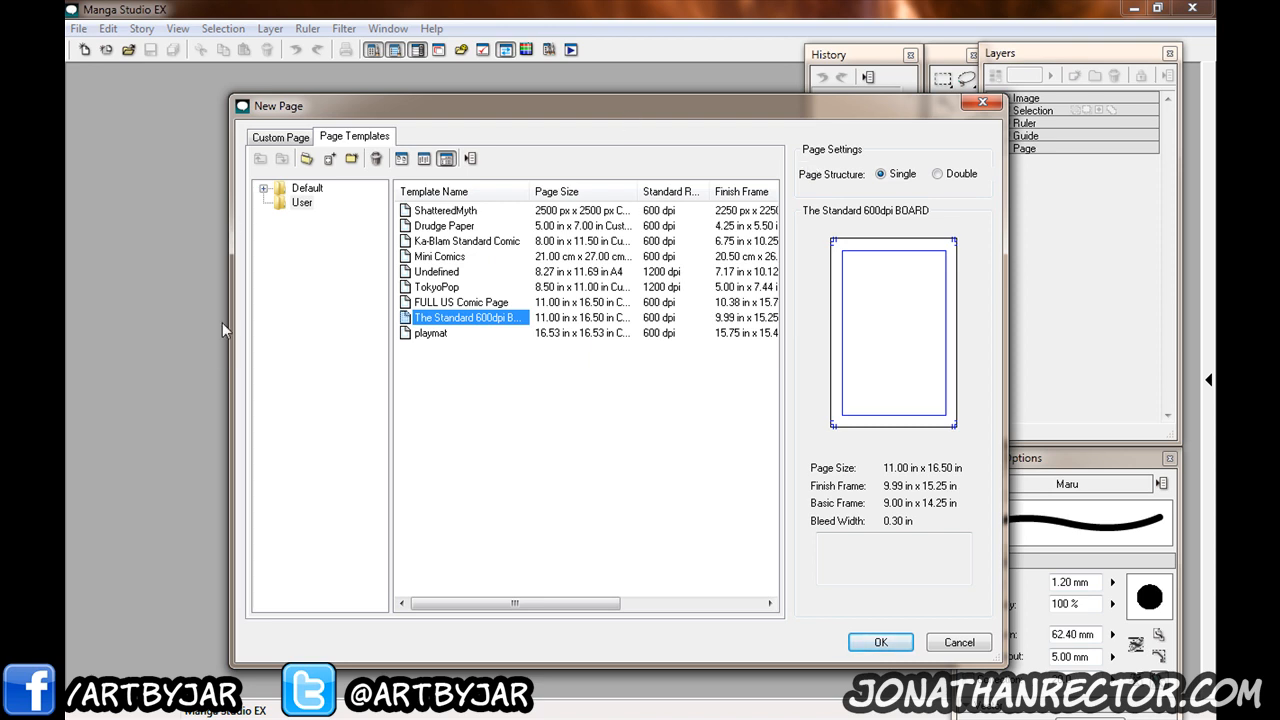
drag(432, 110, 340, 113)
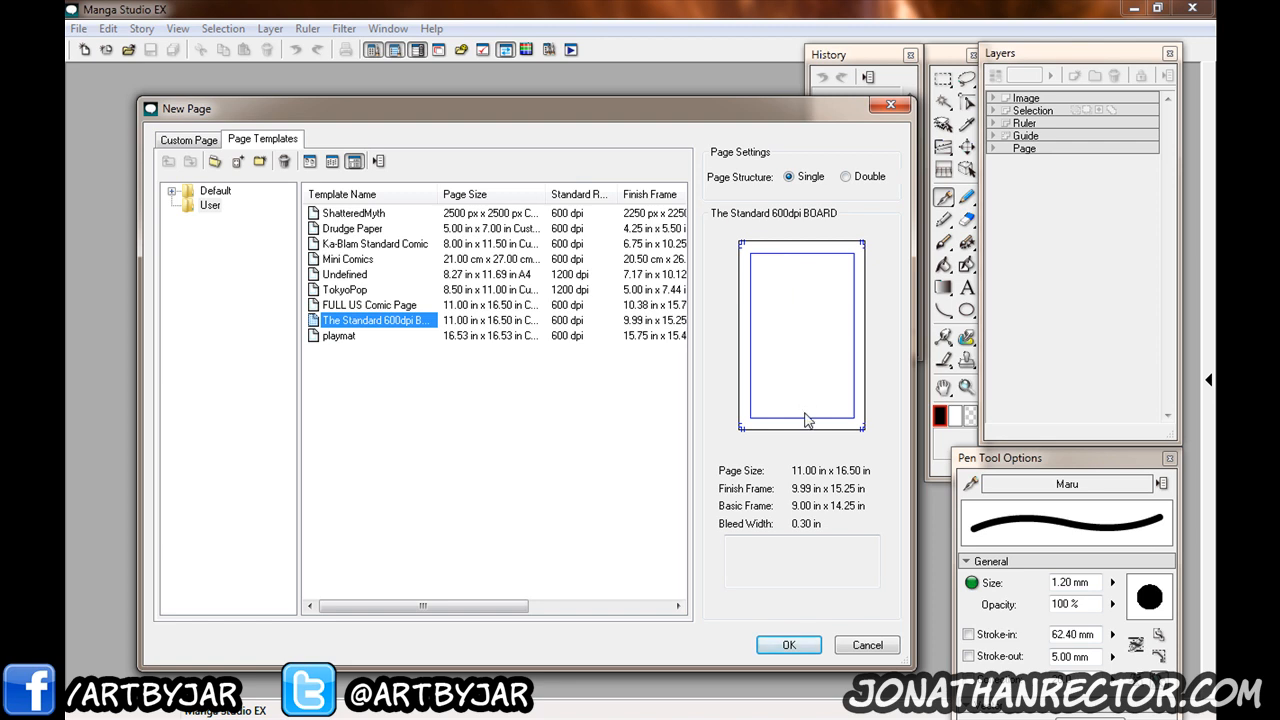
click(846, 180)
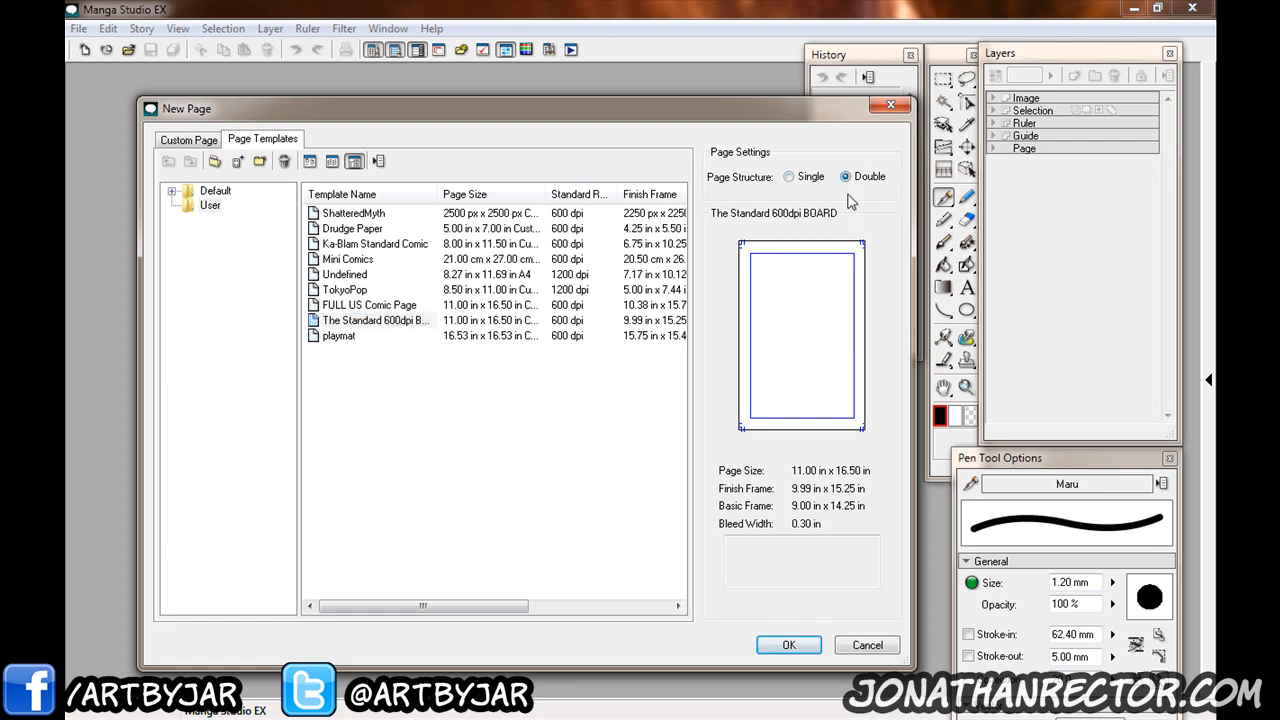
click(789, 645)
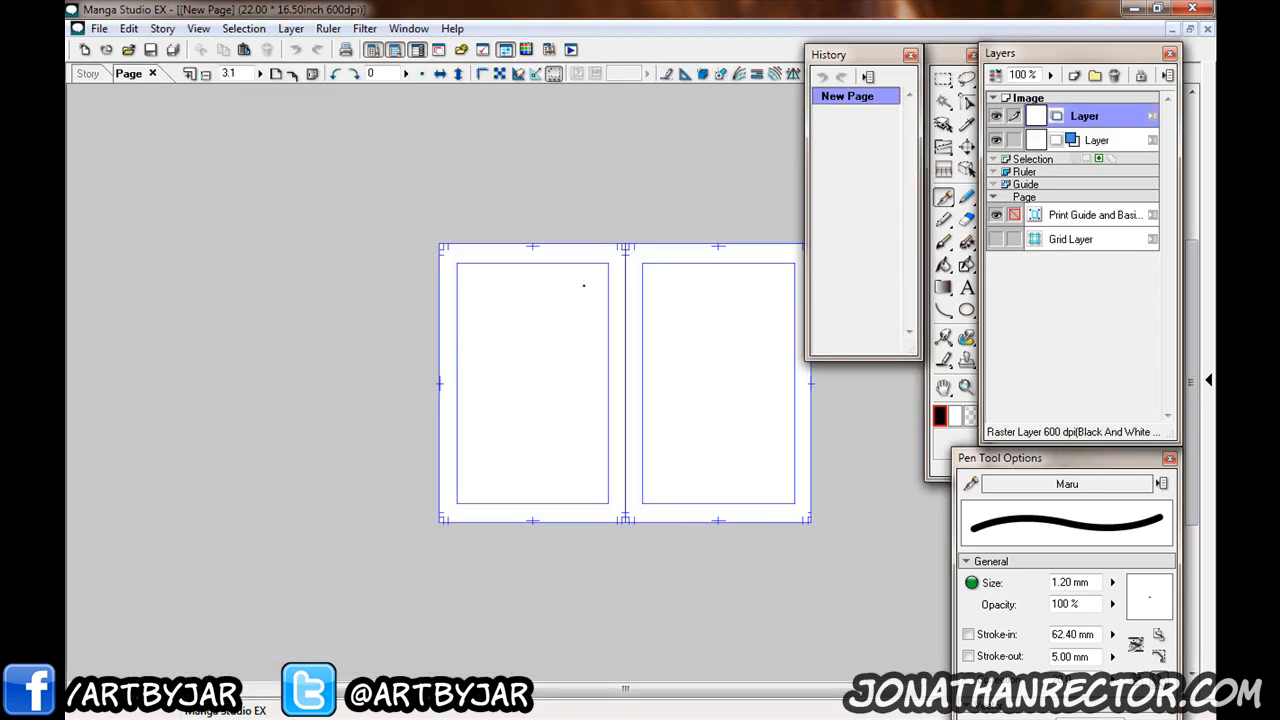
Examine the double-page layout, toggling the visibility of the print guide and grid layers.
drag(706, 306, 614, 321)
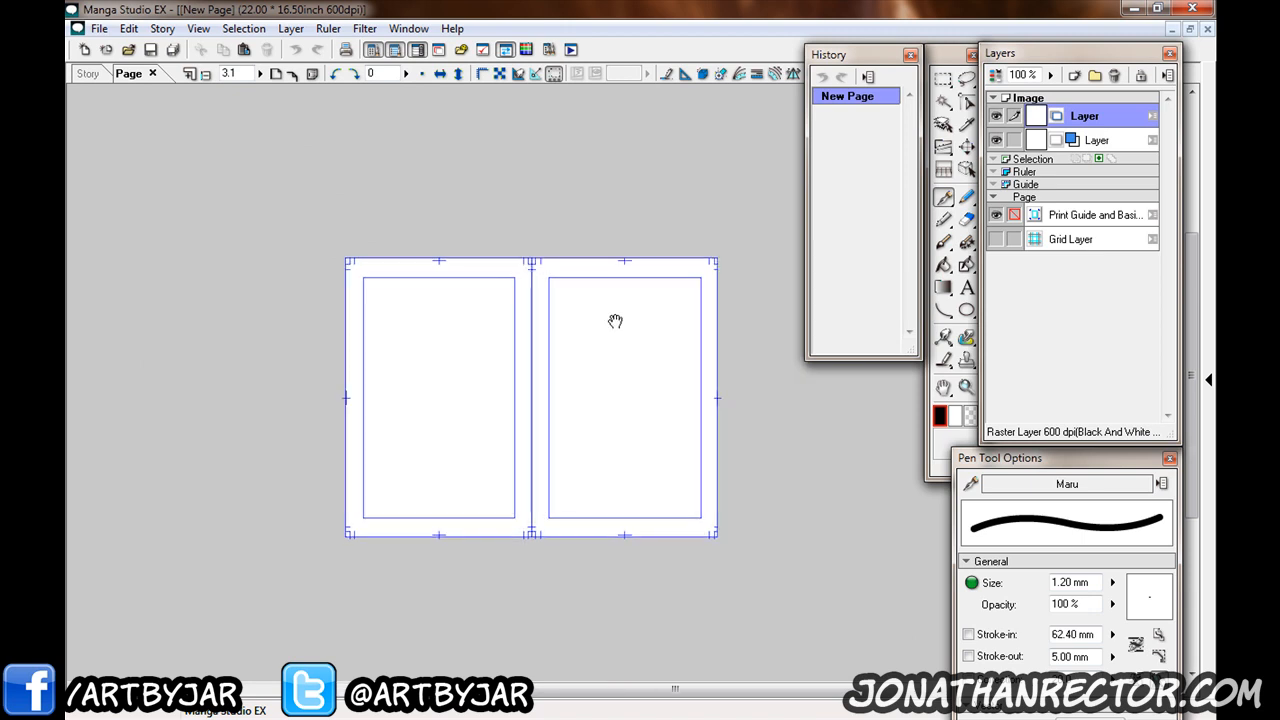
scroll(615, 321, down, 3)
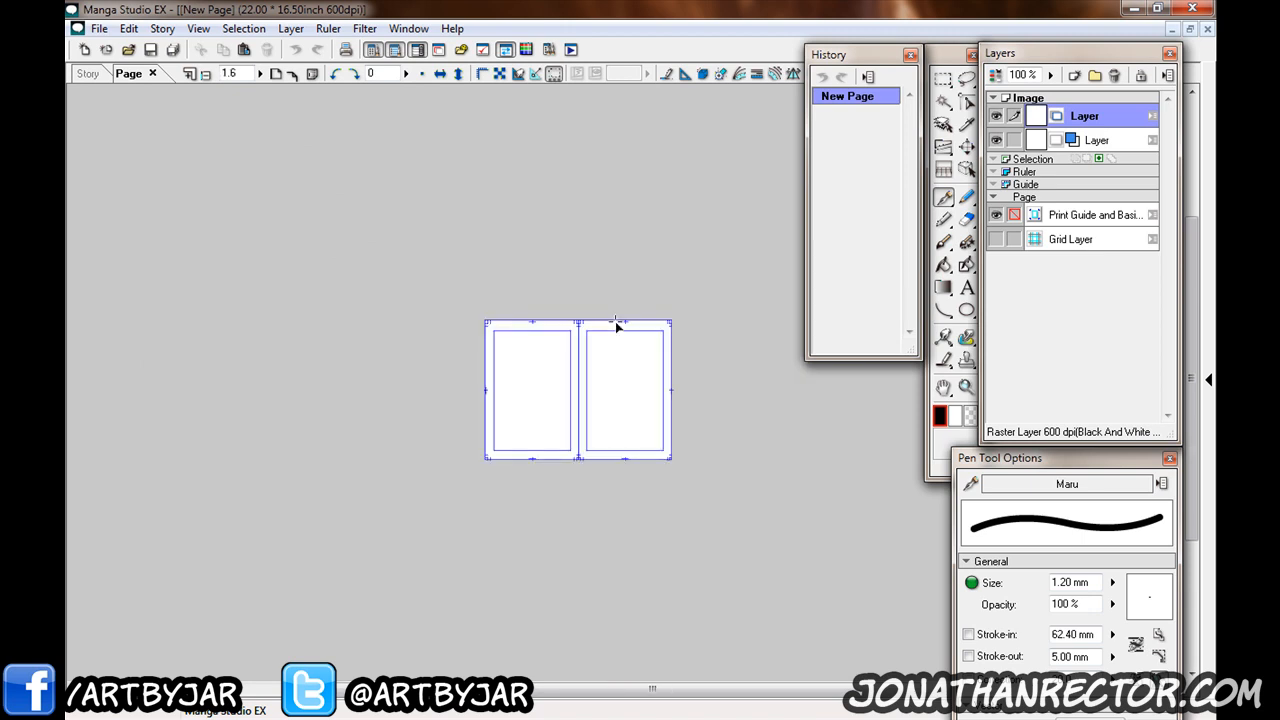
scroll(615, 323, up, 5)
drag(595, 319, 656, 309)
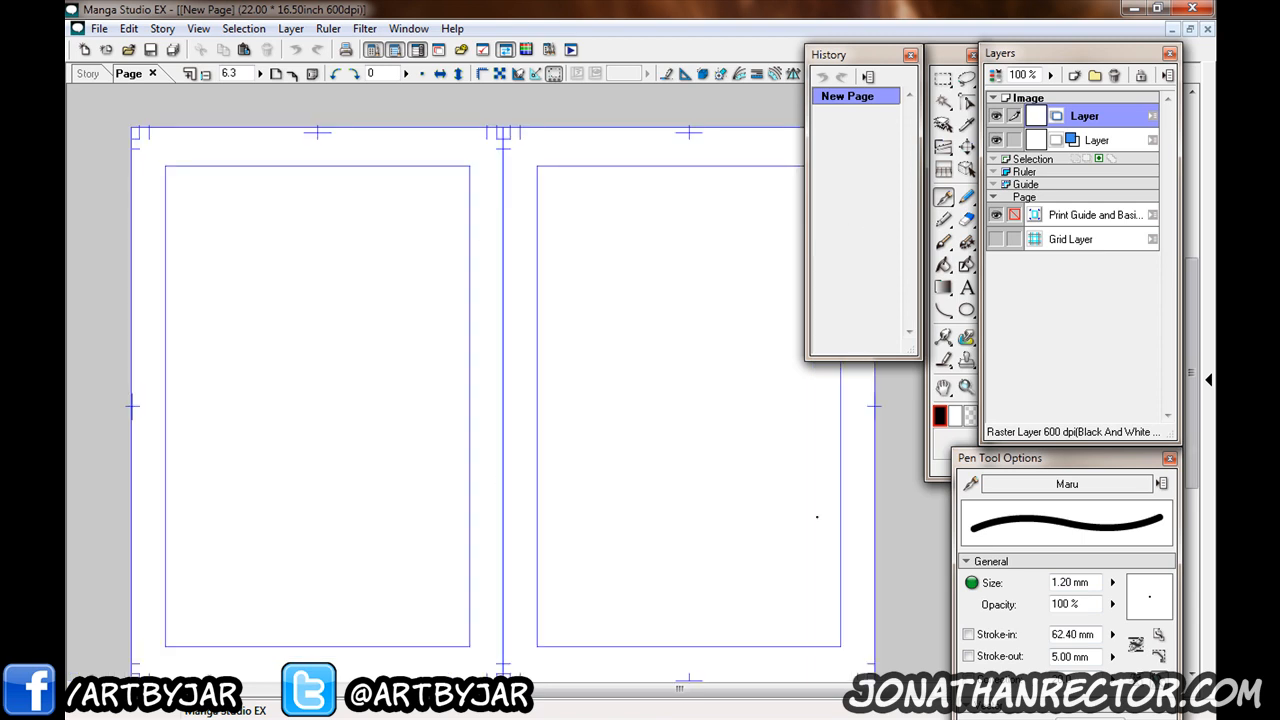
click(996, 142)
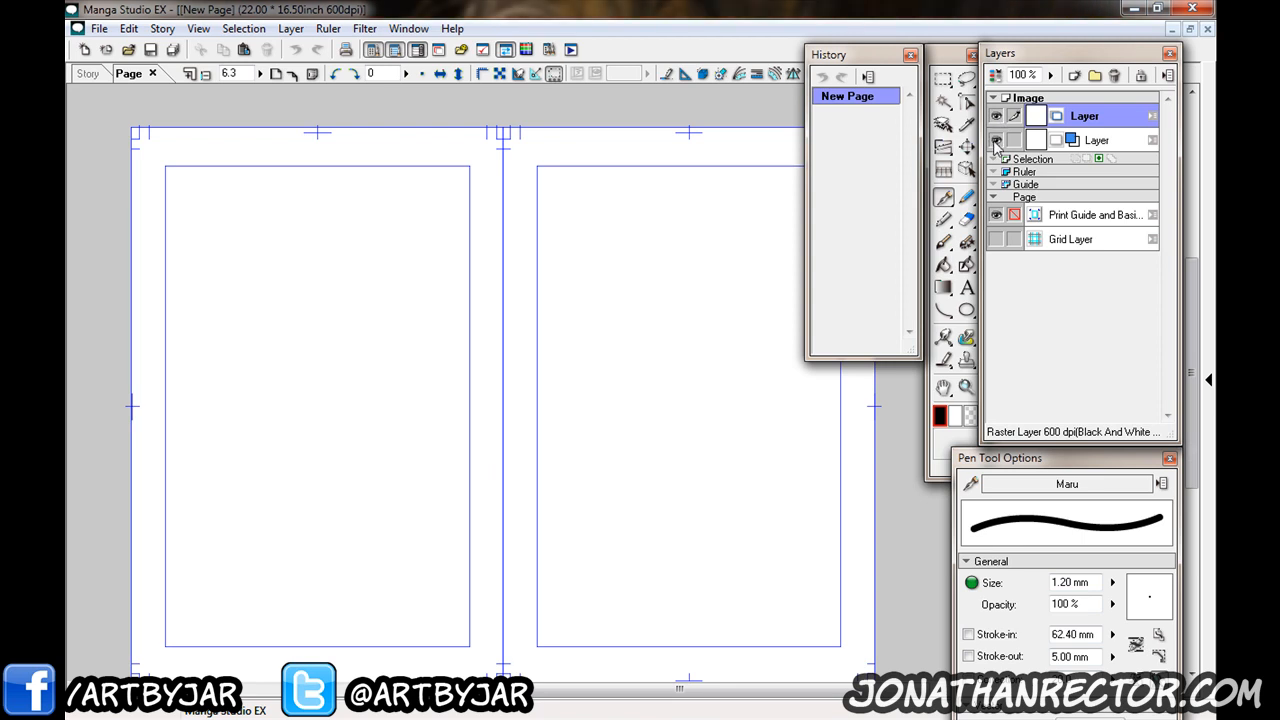
click(996, 215)
click(996, 217)
click(996, 216)
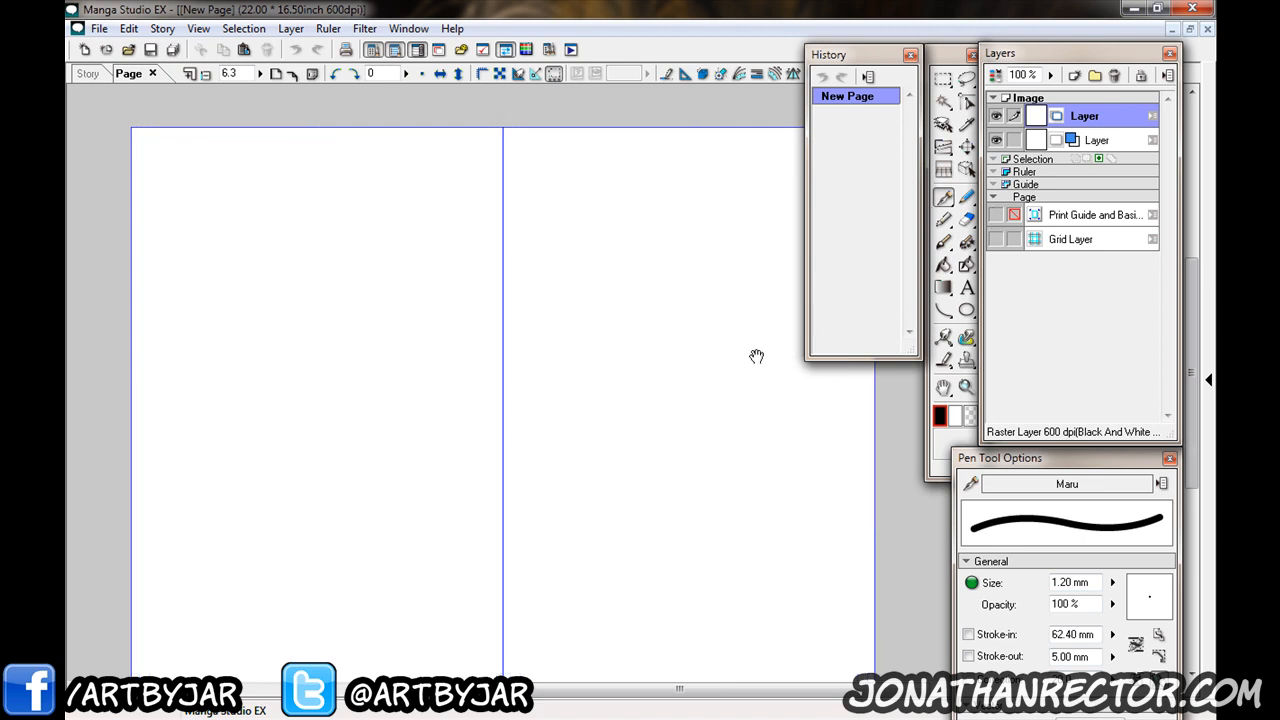
scroll(691, 334, down, 2)
click(996, 216)
click(996, 240)
click(996, 240)
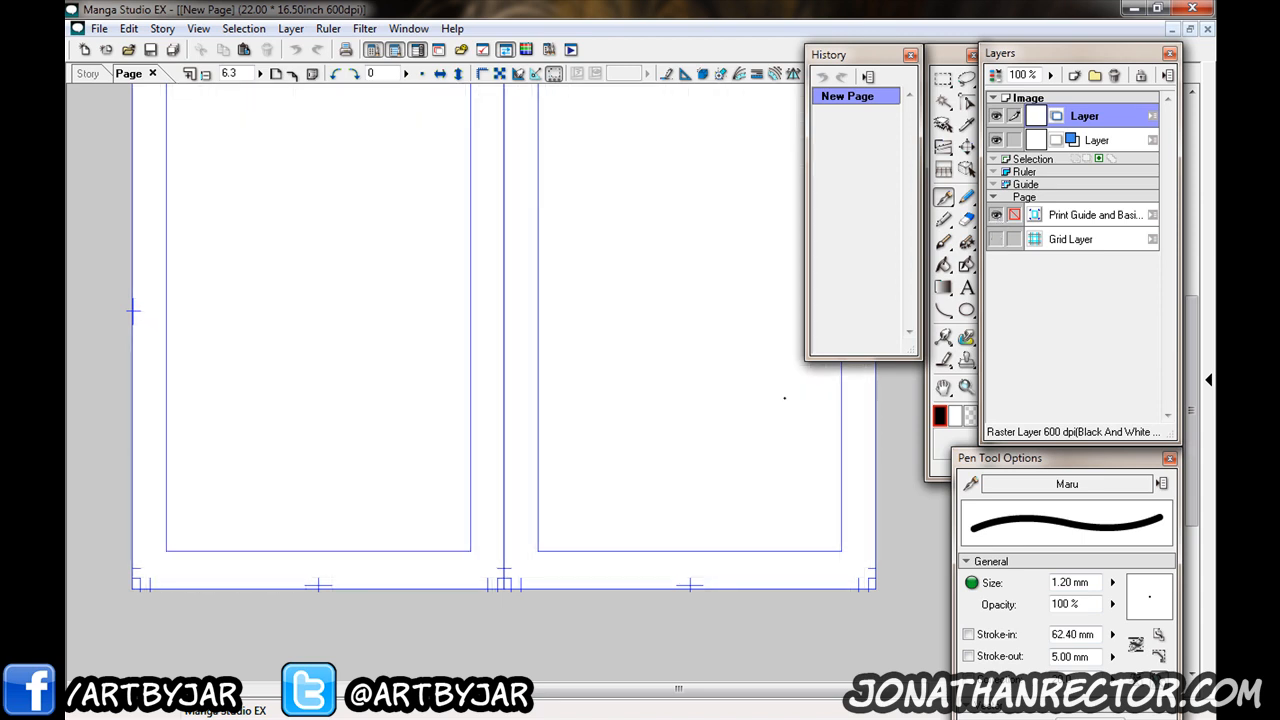
Close the double page and create an 8-page story with Single page structure from "The Standard 600dpi BOARD" template.
click(152, 73)
click(672, 429)
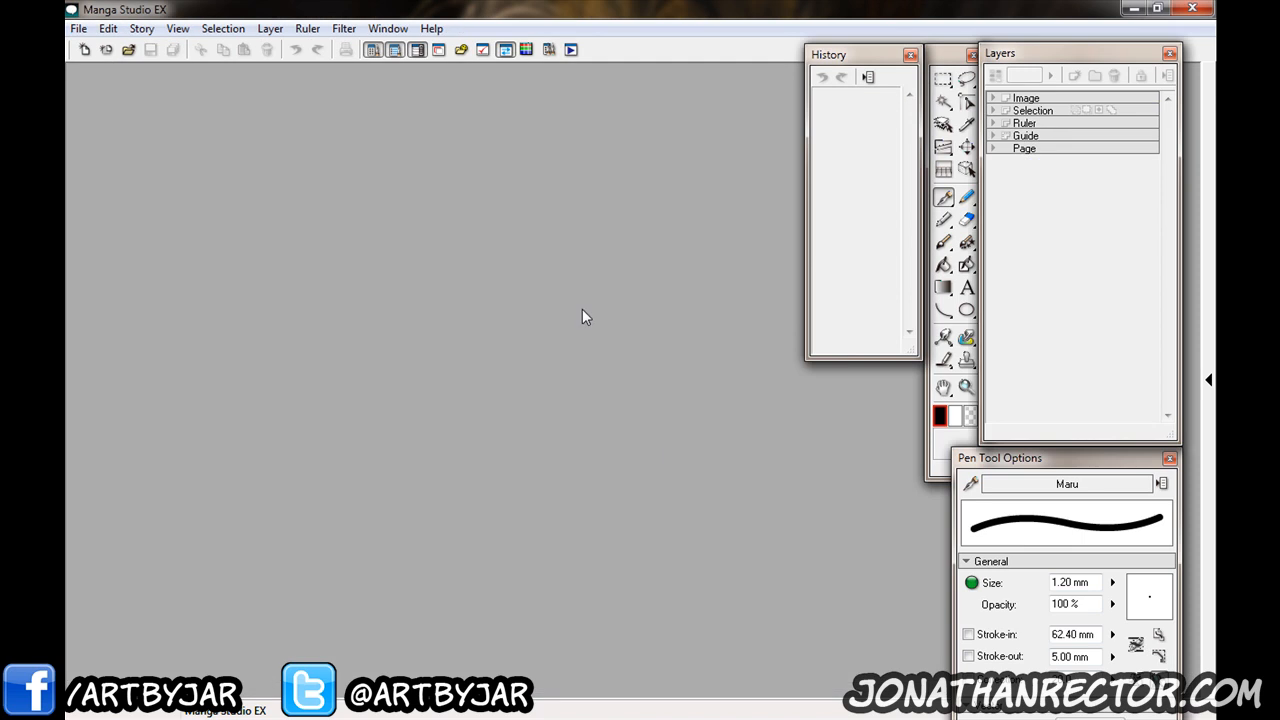
click(84, 34)
mouse_move(104, 50)
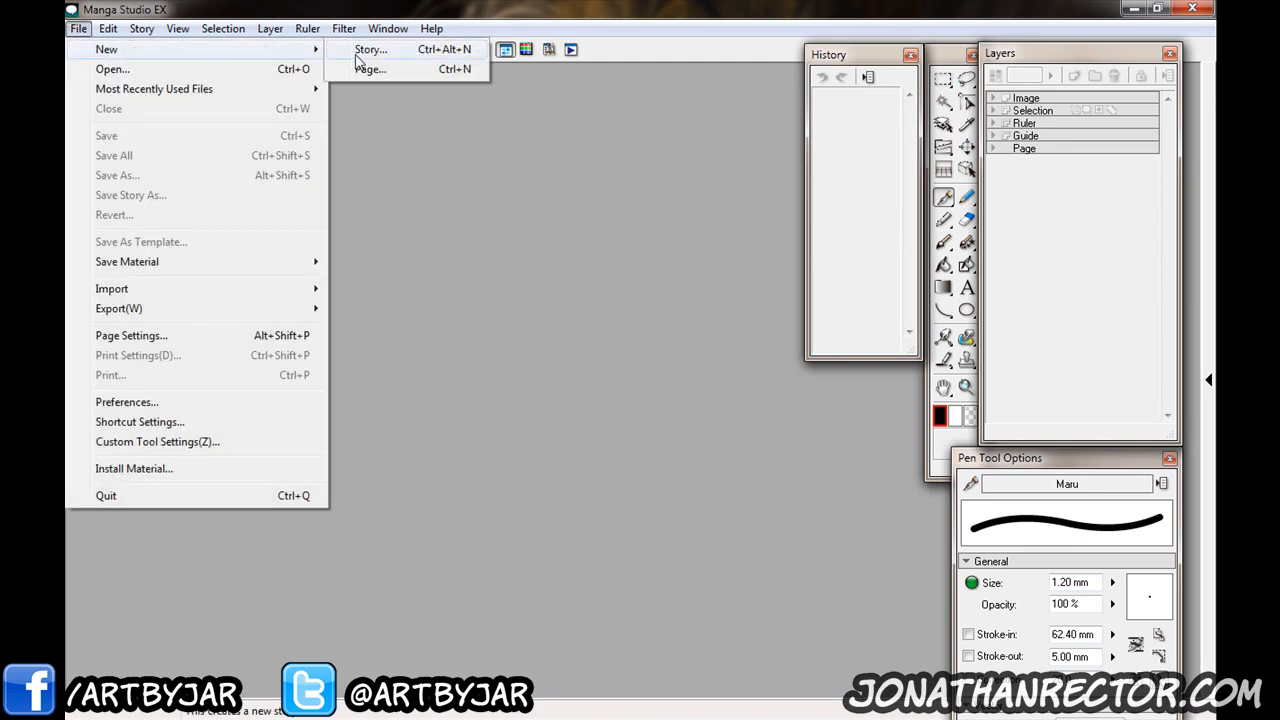
click(356, 52)
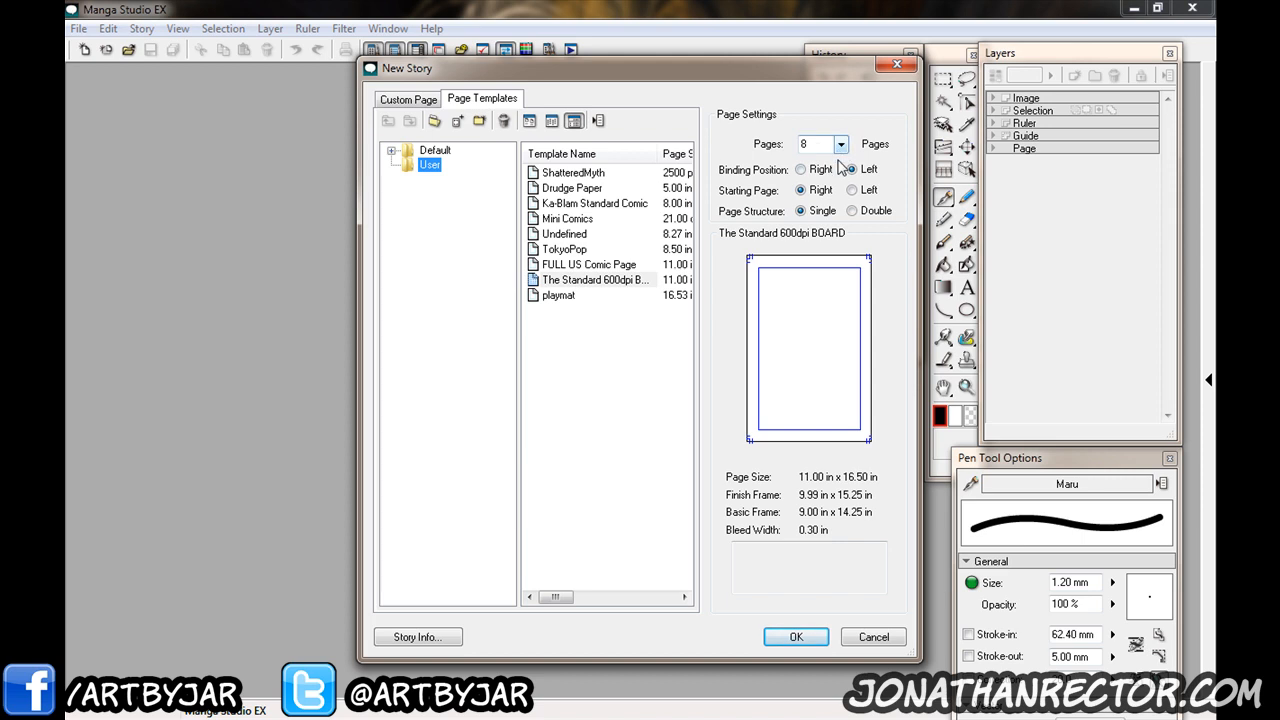
click(796, 637)
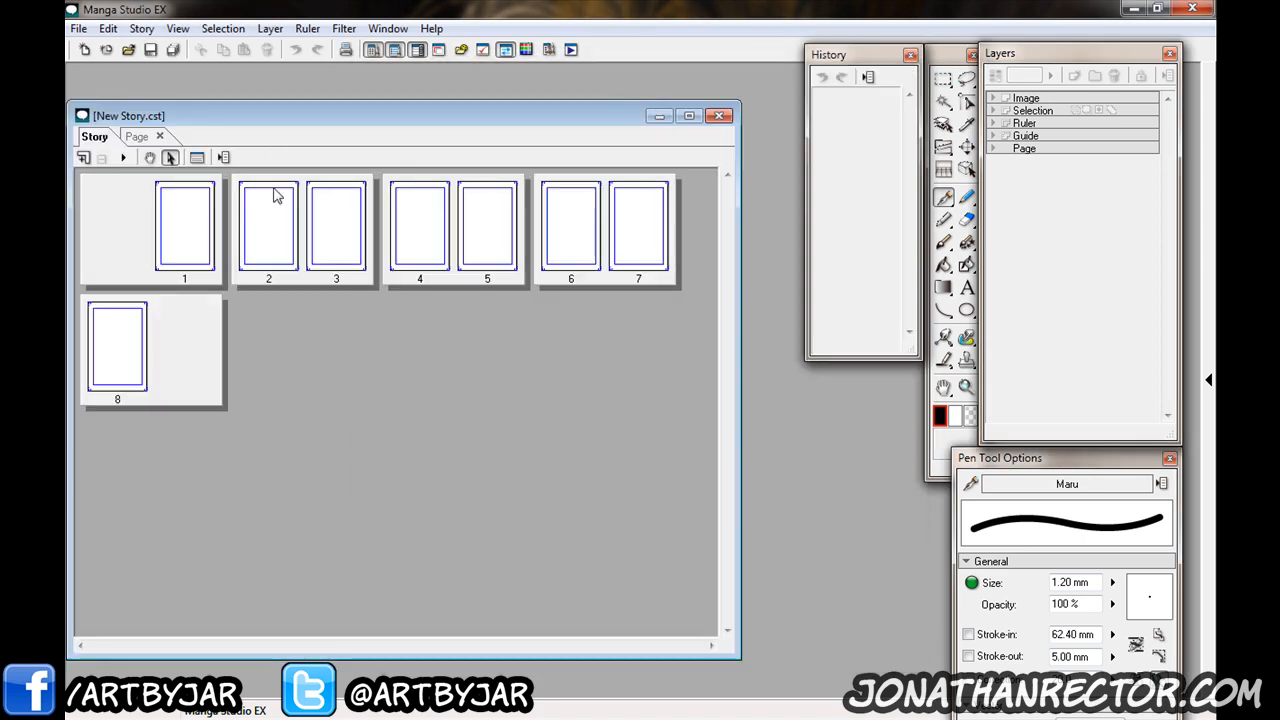
Match pages 4 and 5 of the story into a connected double page.
drag(310, 120, 346, 108)
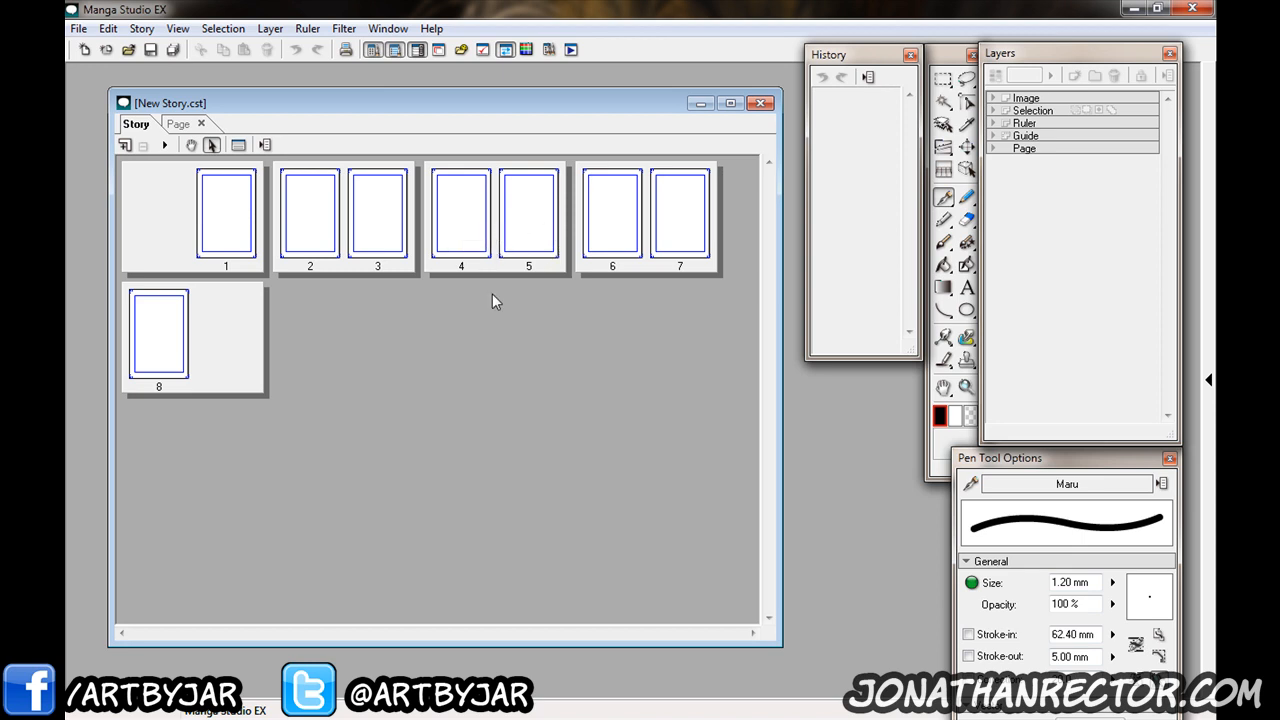
right_click(520, 334)
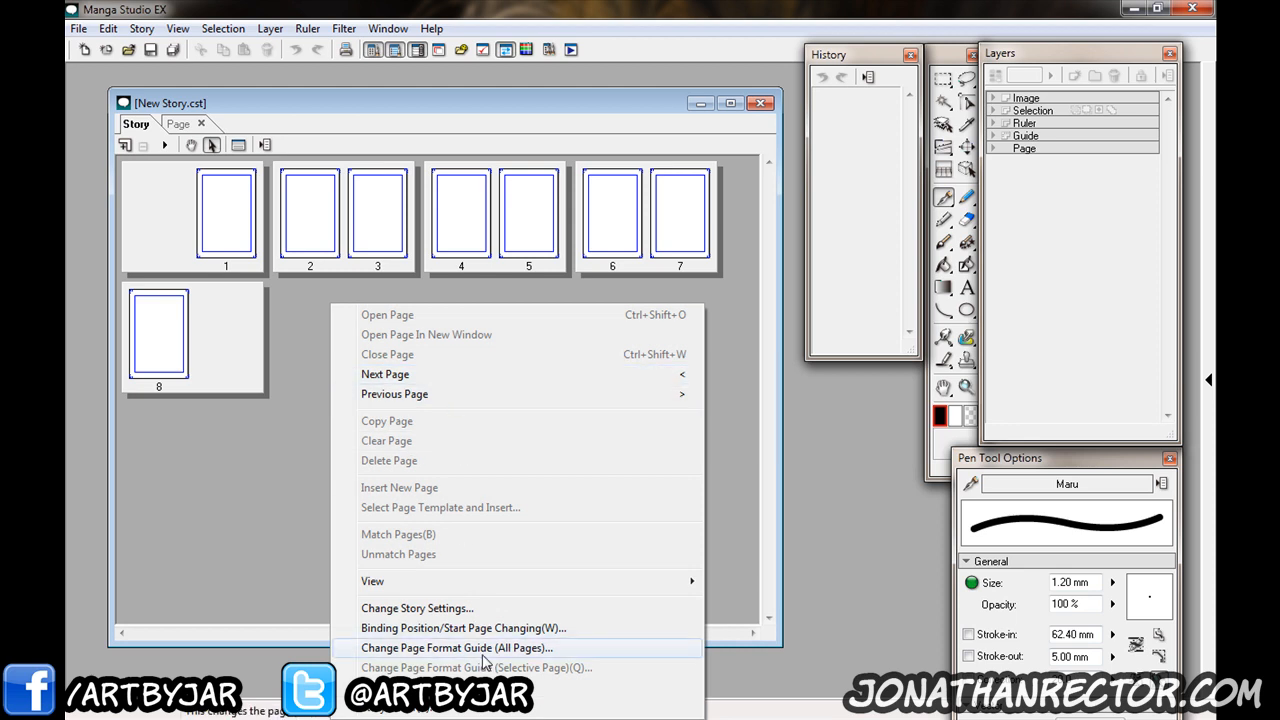
click(486, 232)
click(519, 225)
click(469, 217)
click(517, 217)
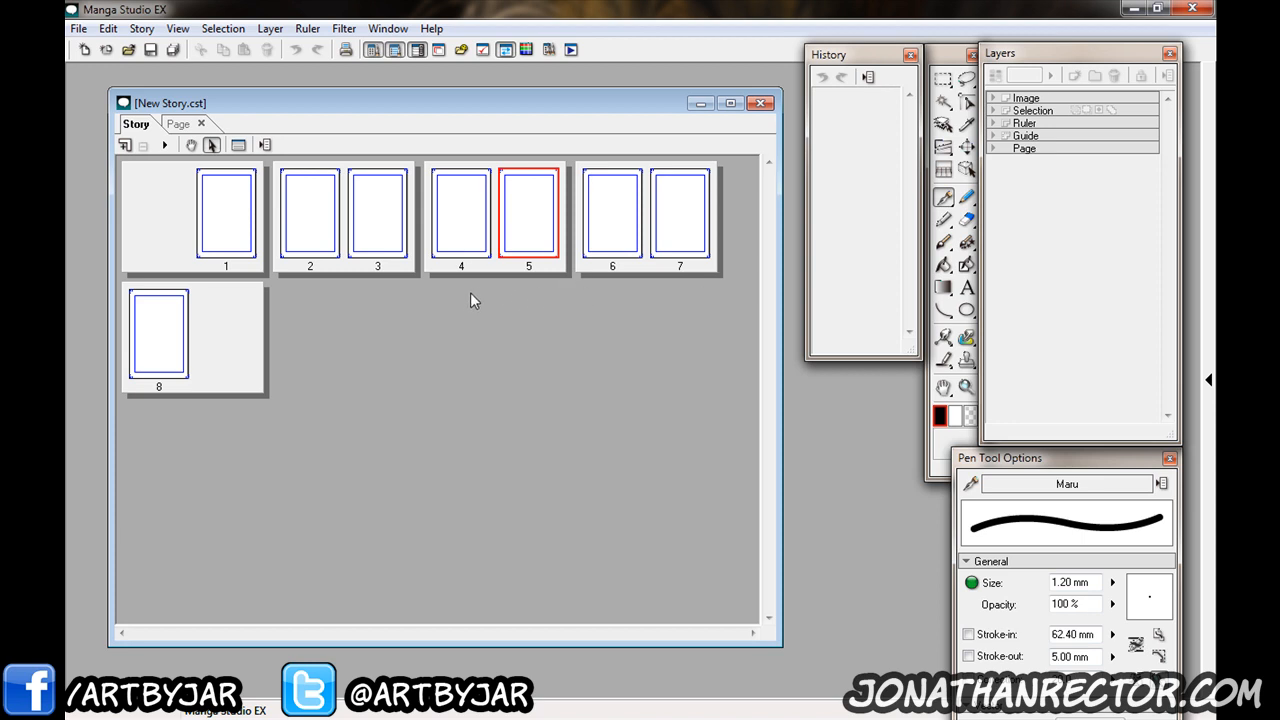
click(469, 238)
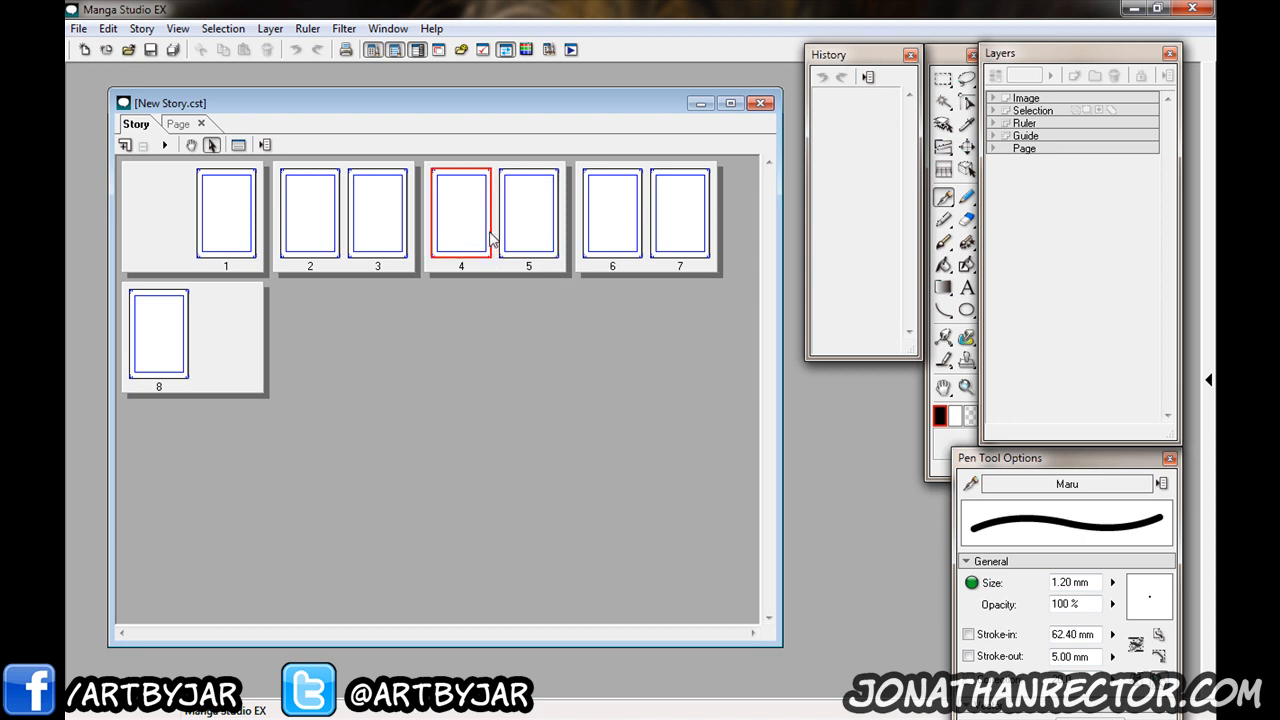
right_click(474, 231)
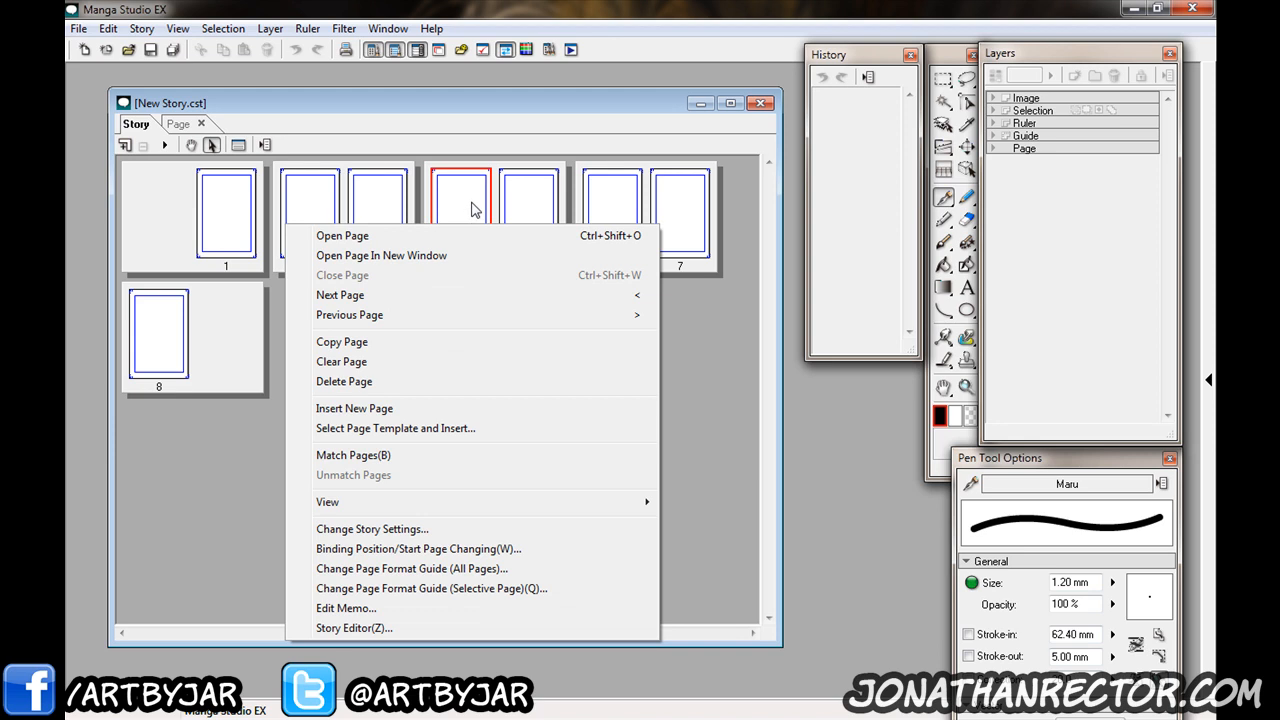
click(383, 456)
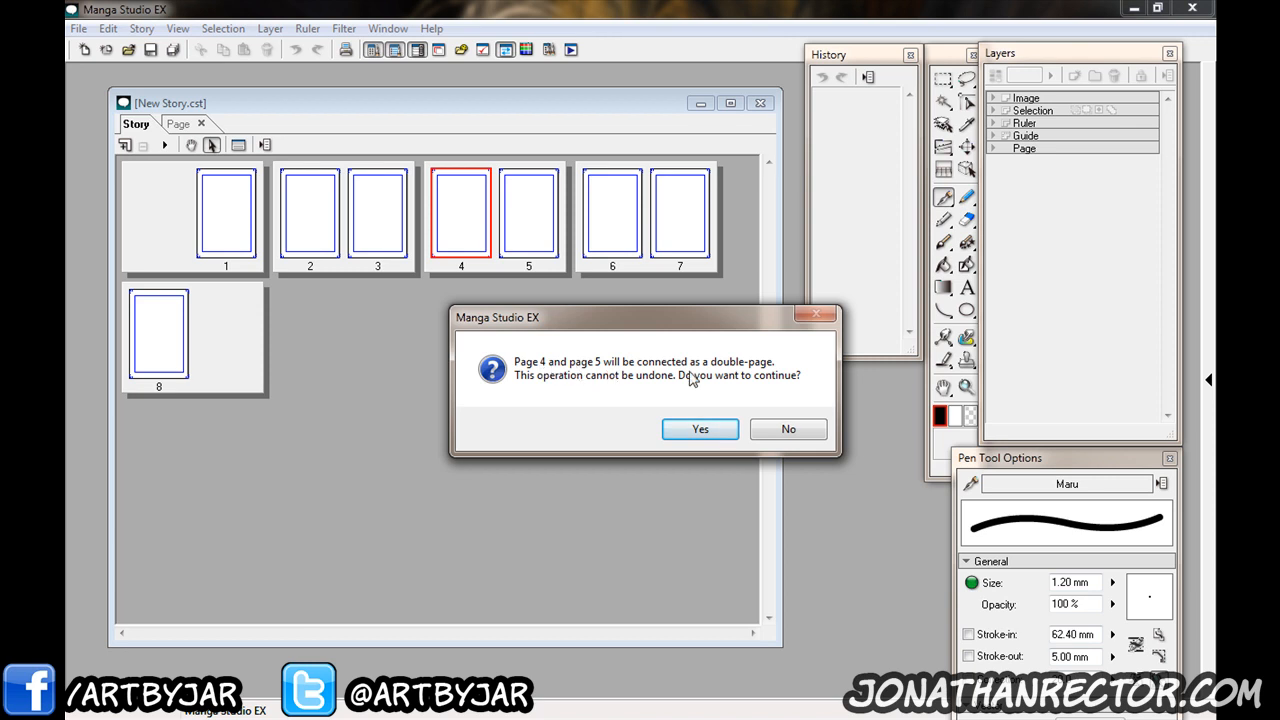
click(703, 428)
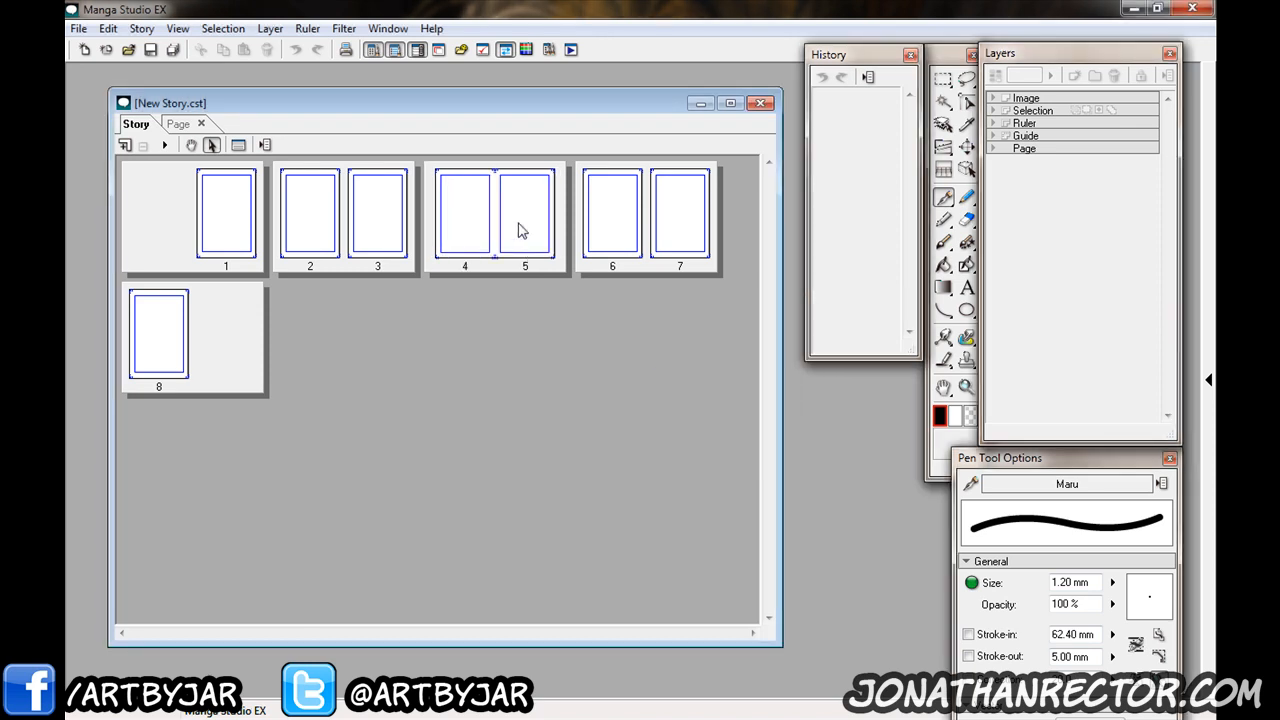
right_click(521, 228)
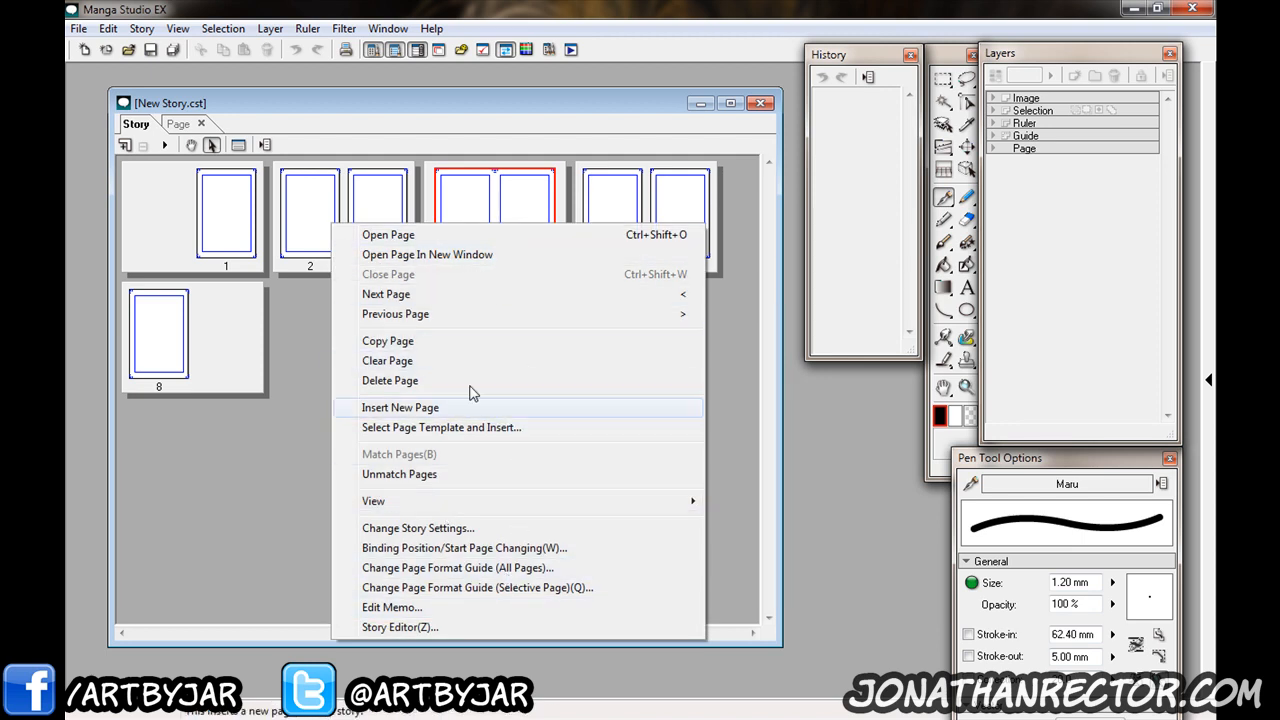
click(475, 110)
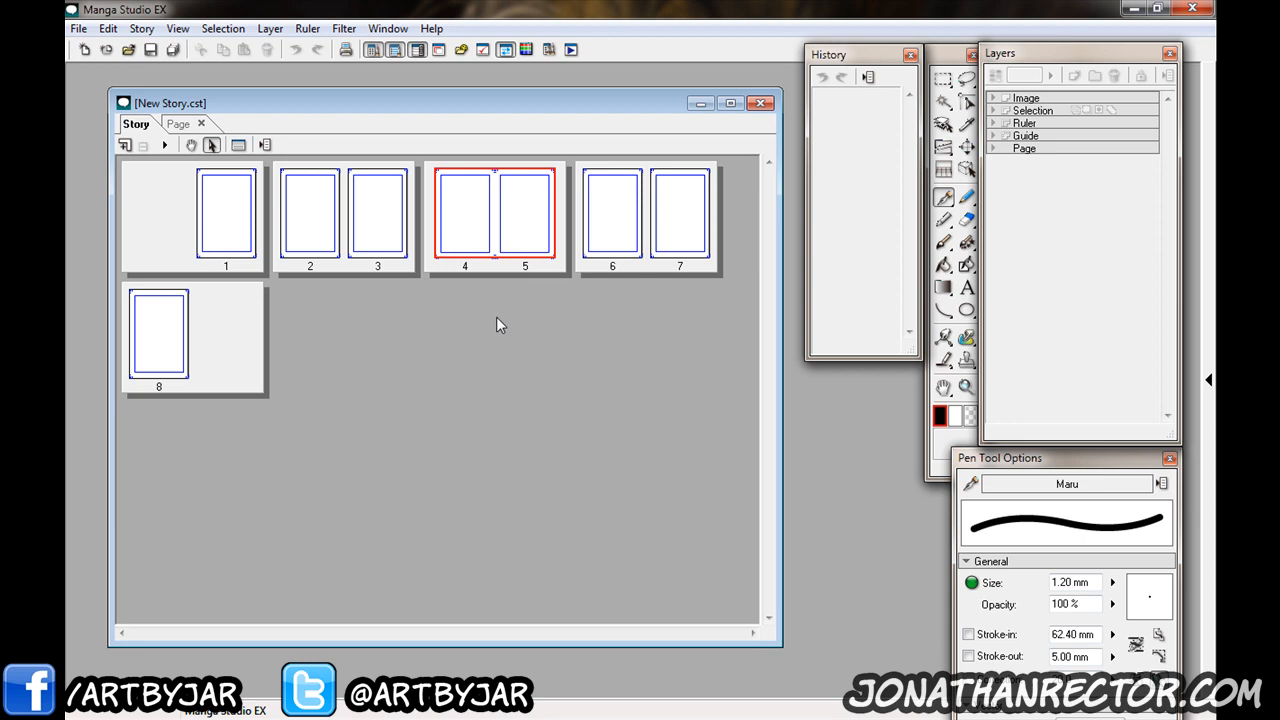
Open page 3 of the story and browse through the following pages.
click(398, 238)
double_click(398, 238)
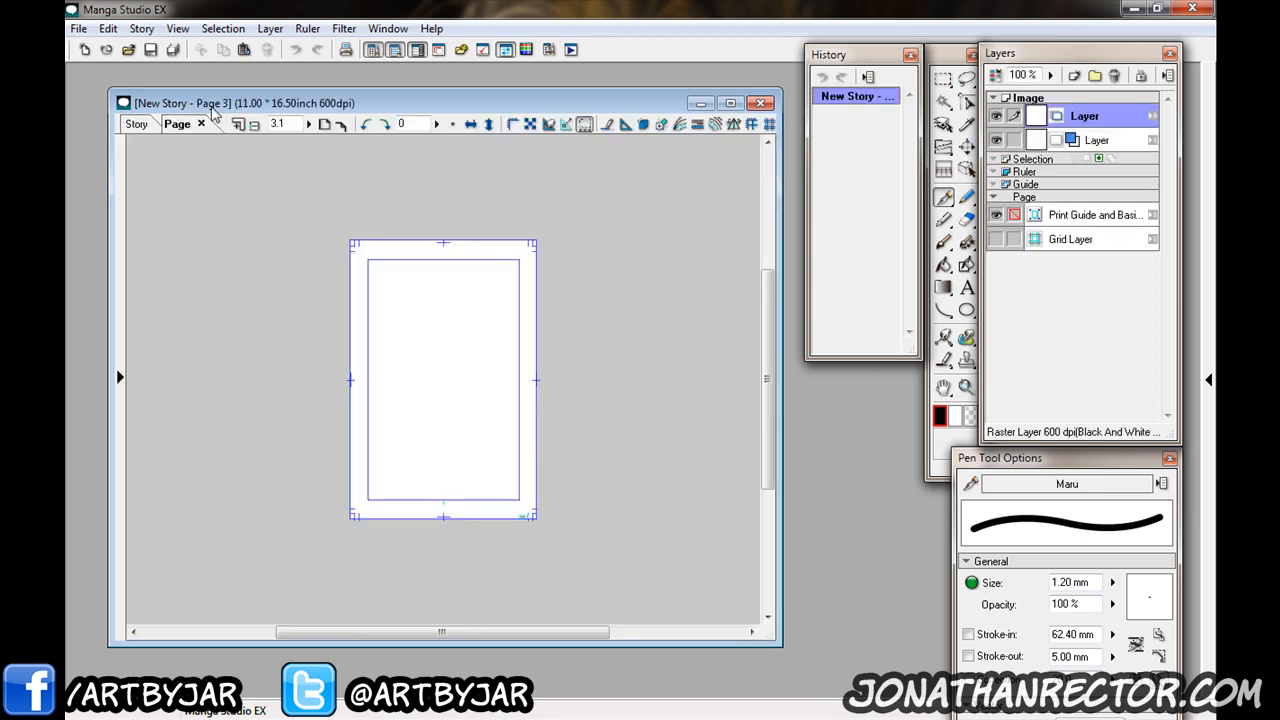
key(Page_Down)
key(Page_Down)
Close the story and create a new 8-page story with Double page structure from "The Standard 600dpi BOARD" template.
click(761, 103)
click(686, 424)
click(78, 28)
mouse_move(300, 49)
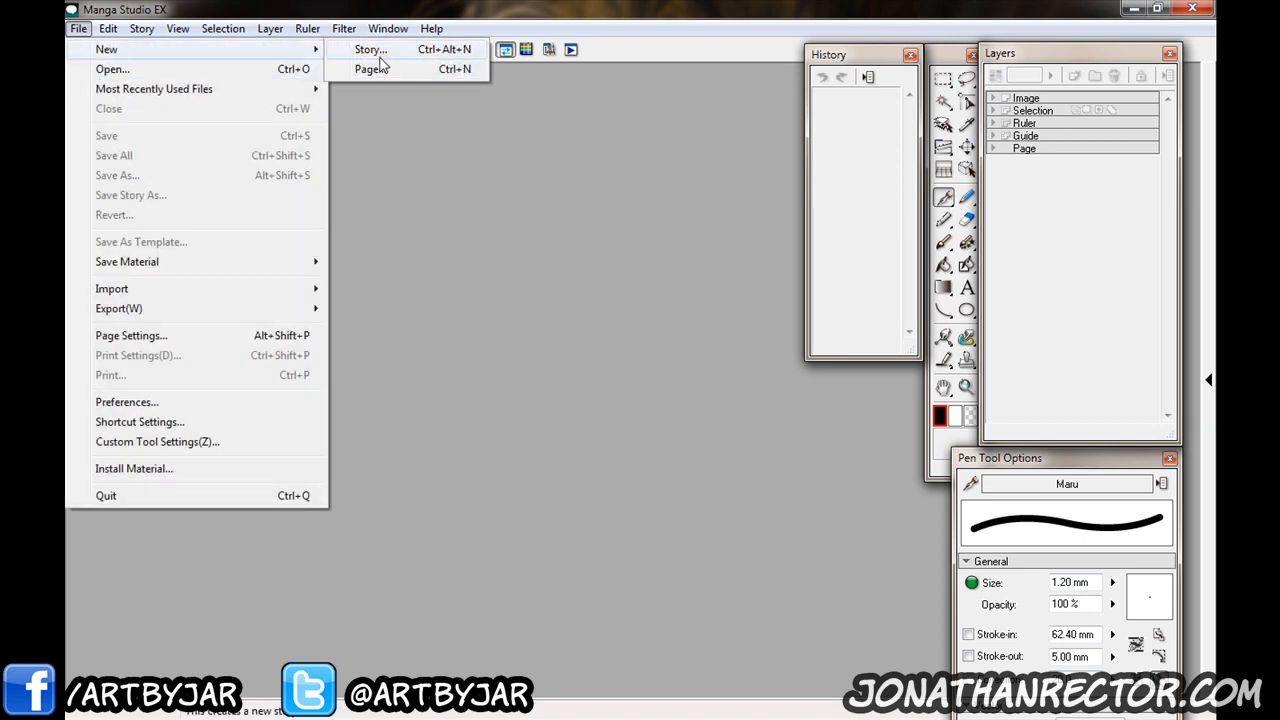
click(379, 55)
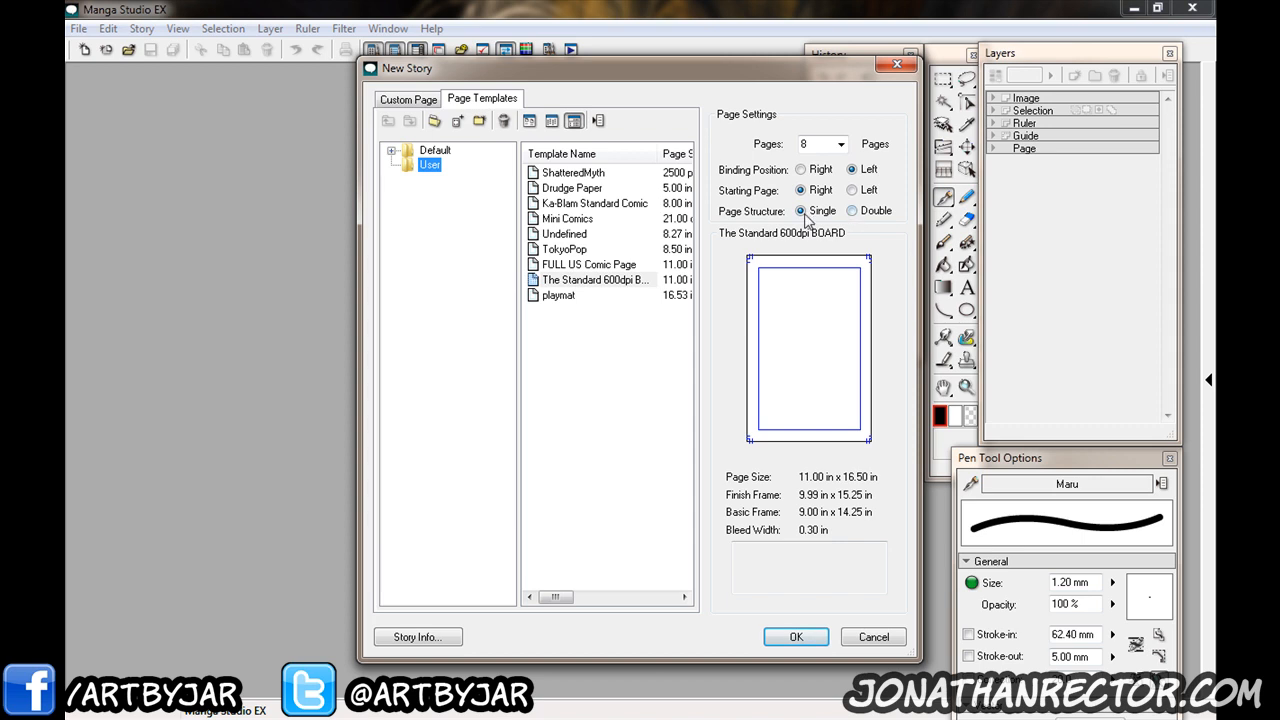
click(852, 211)
click(800, 636)
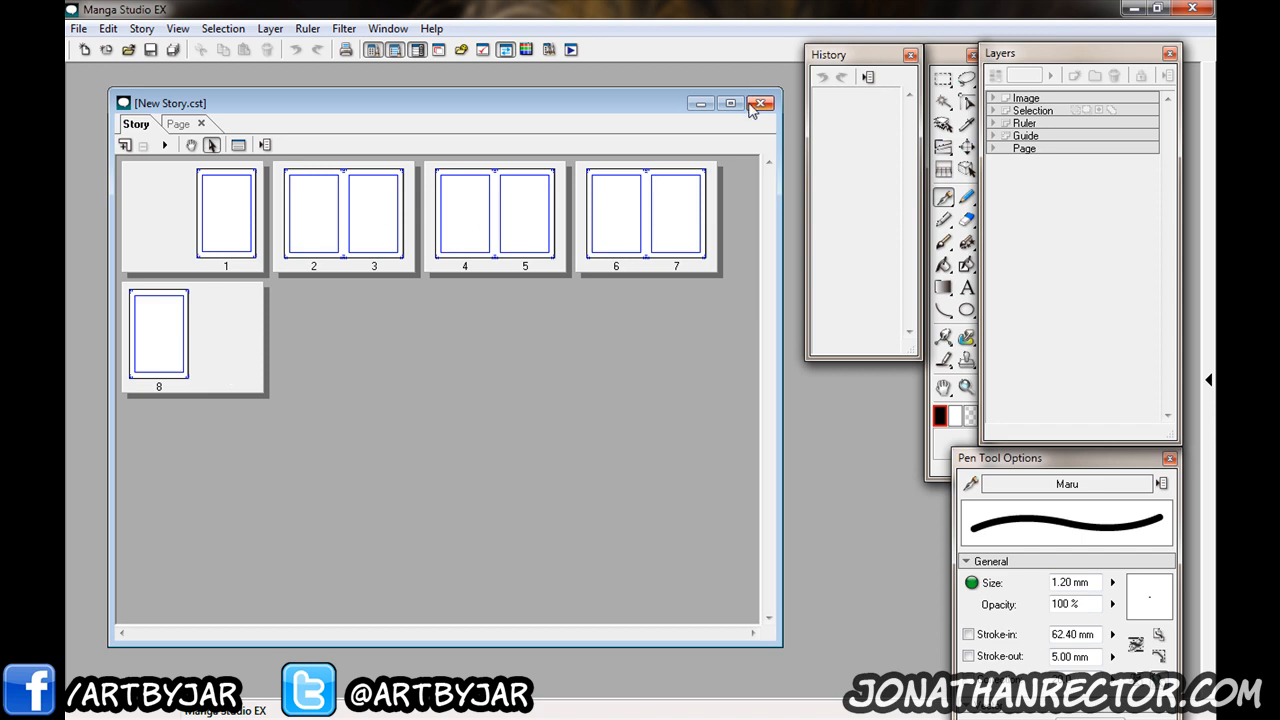
Open the spread of pages 2 and 3 in a maximized window and close the History palette.
double_click(335, 207)
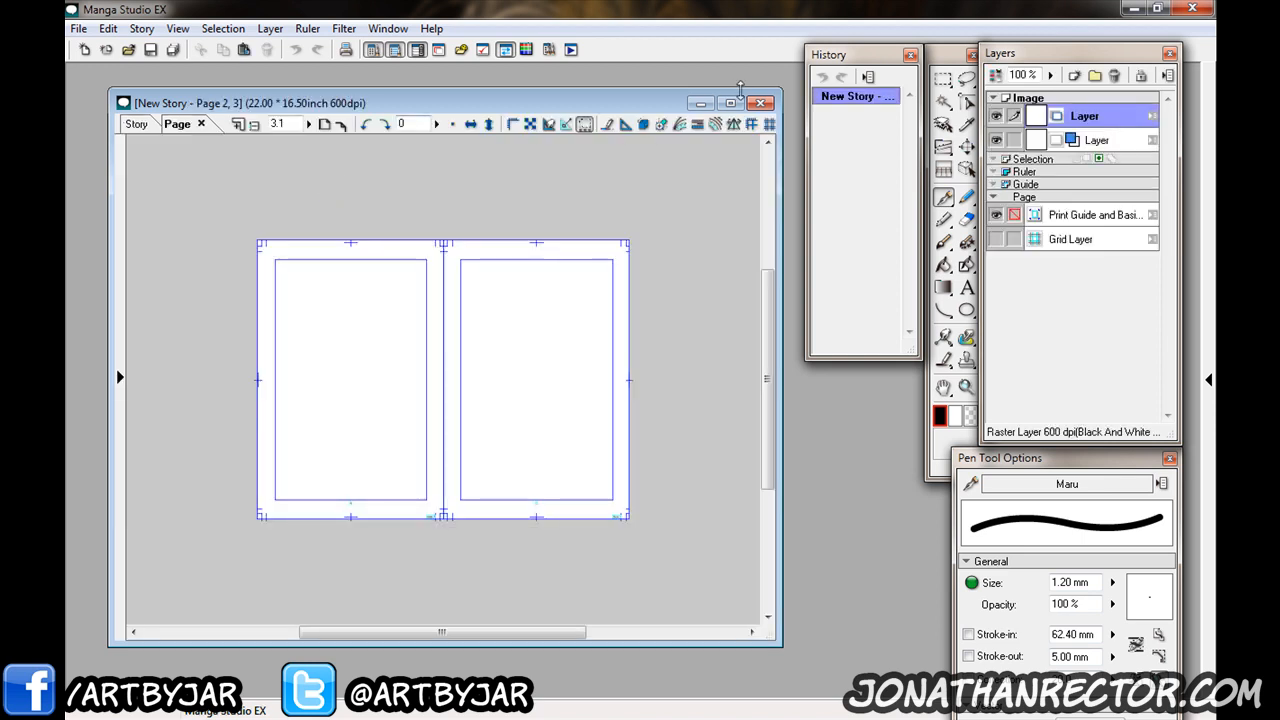
click(731, 103)
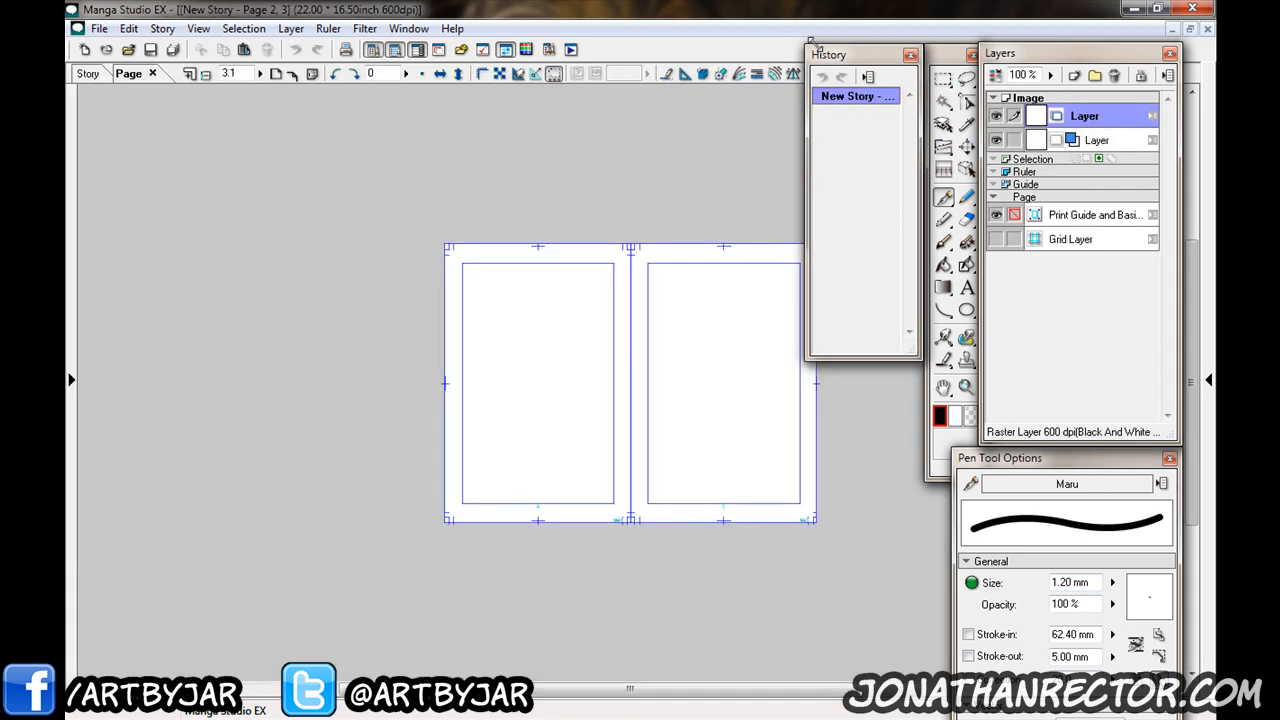
click(909, 55)
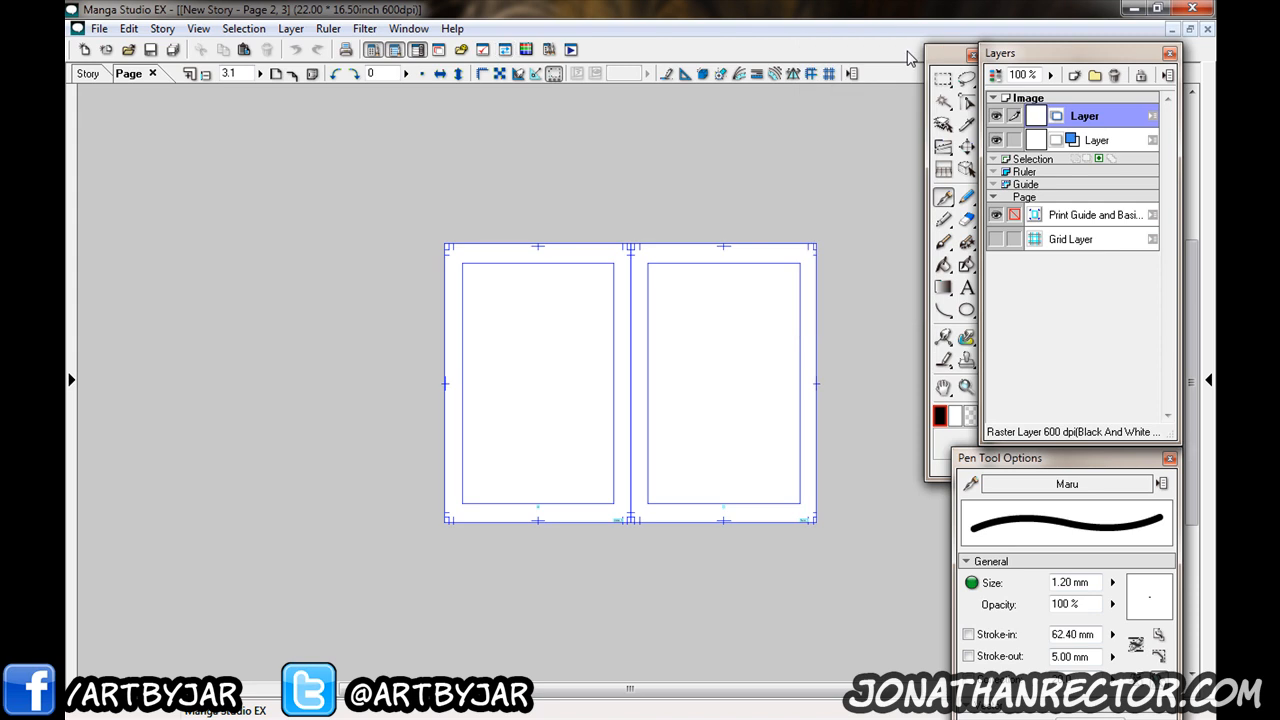
drag(727, 182, 645, 184)
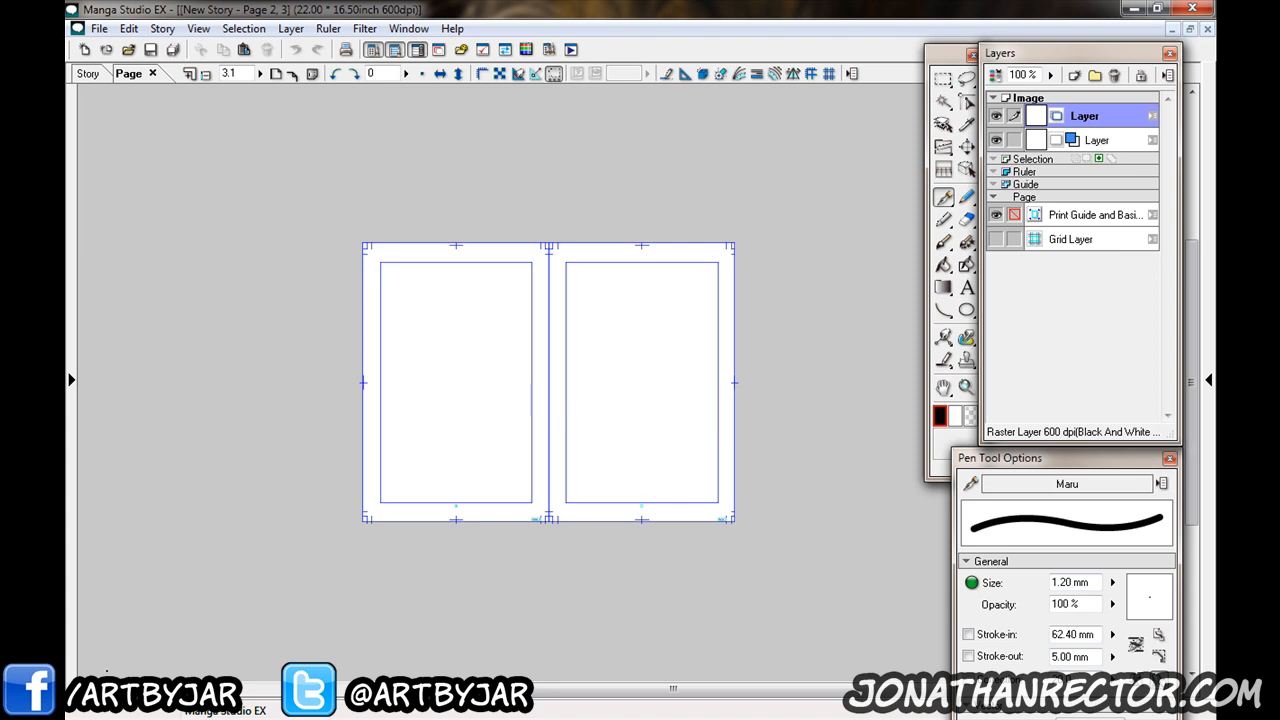
Import the Villains_DPS_Concept01 image file onto the spread as a new layer at its default size and position.
click(99, 28)
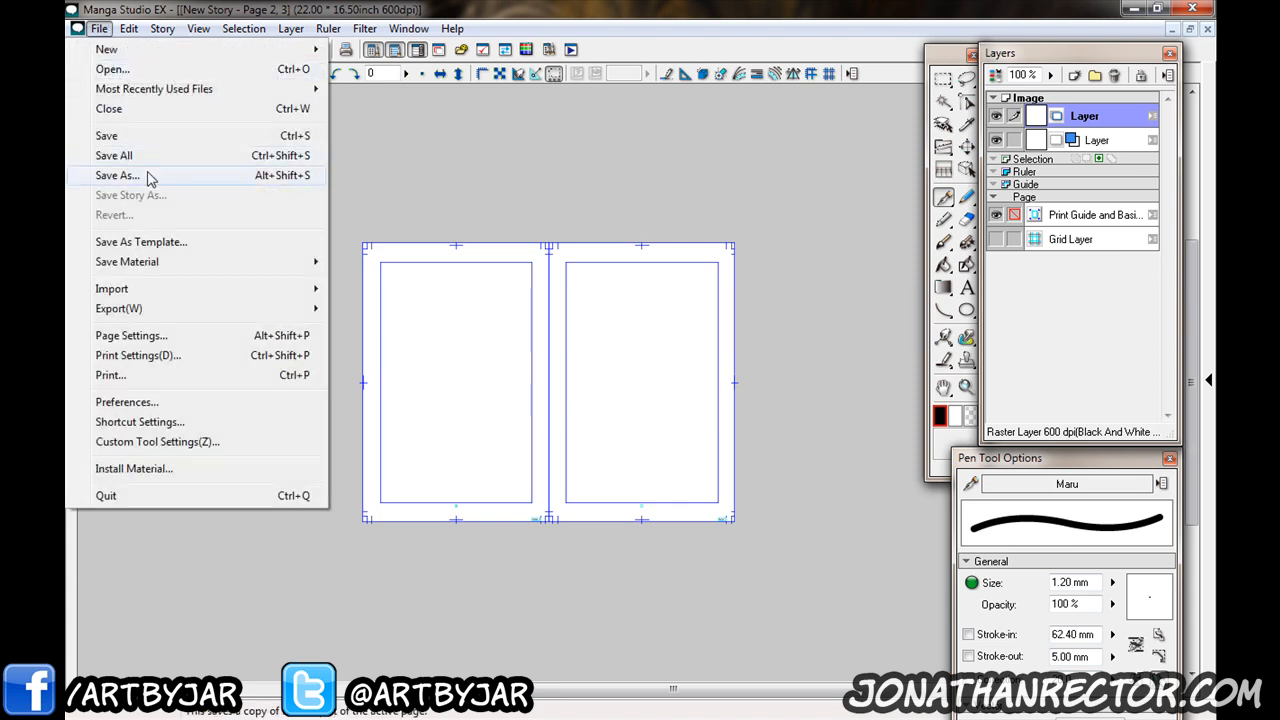
mouse_move(168, 297)
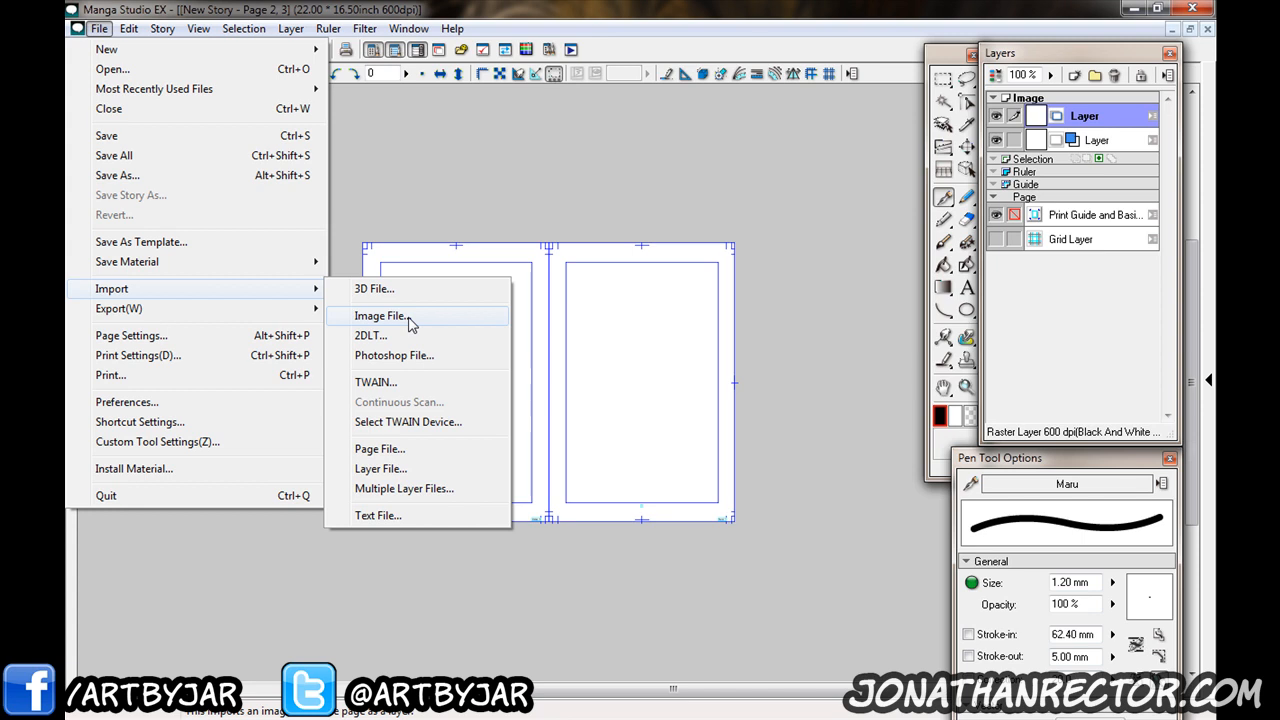
click(410, 317)
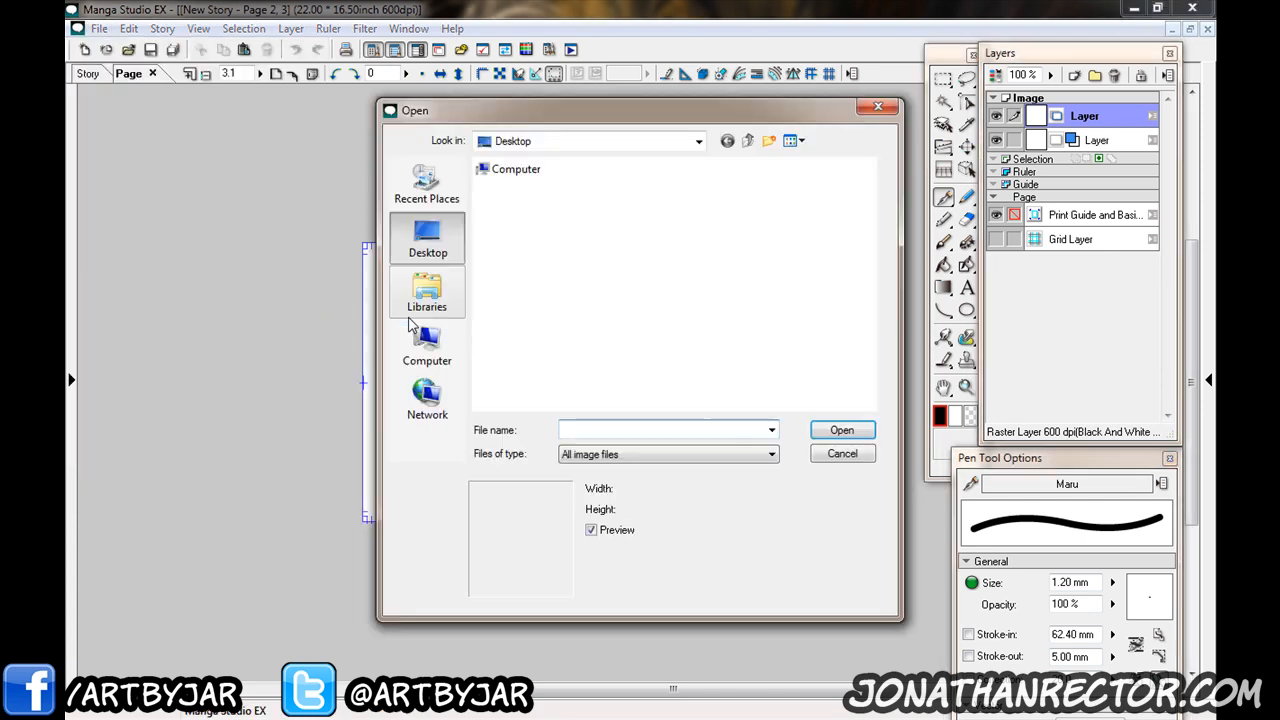
drag(564, 112, 1279, 78)
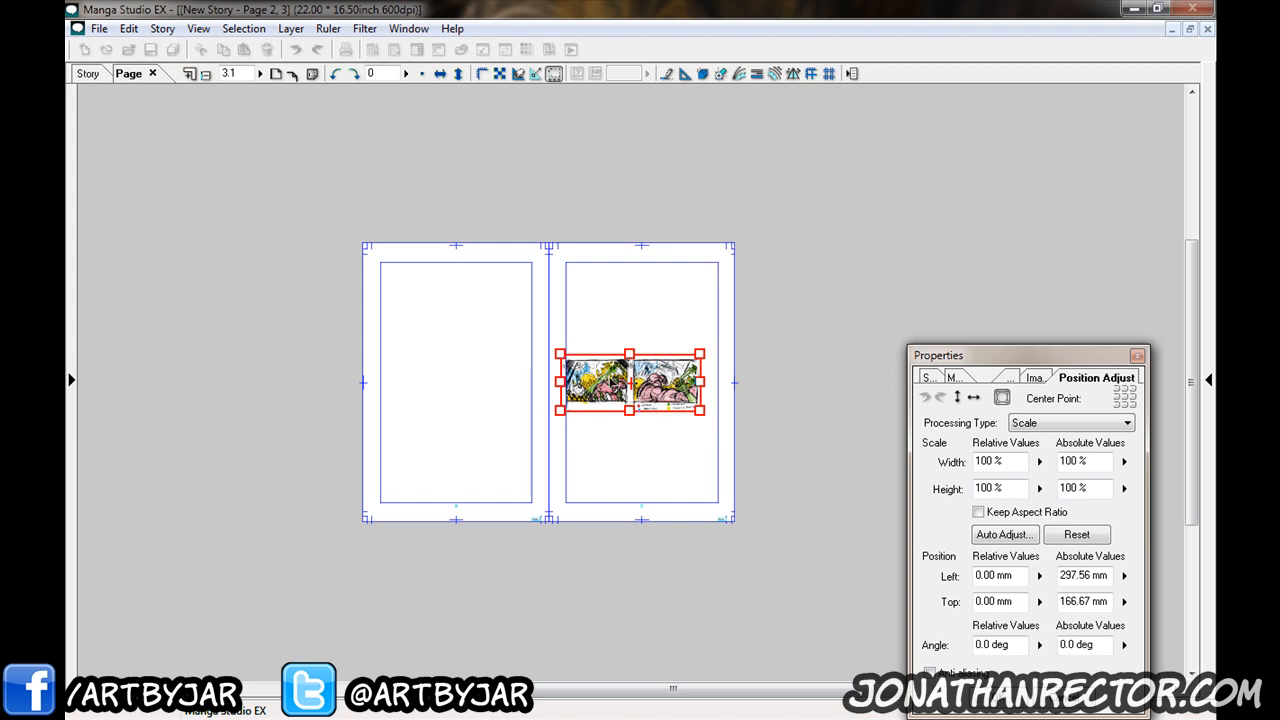
click(1020, 706)
Lasso the left-hand sketch of the imported concept image and delete it, keeping only the right-hand sketch.
click(966, 79)
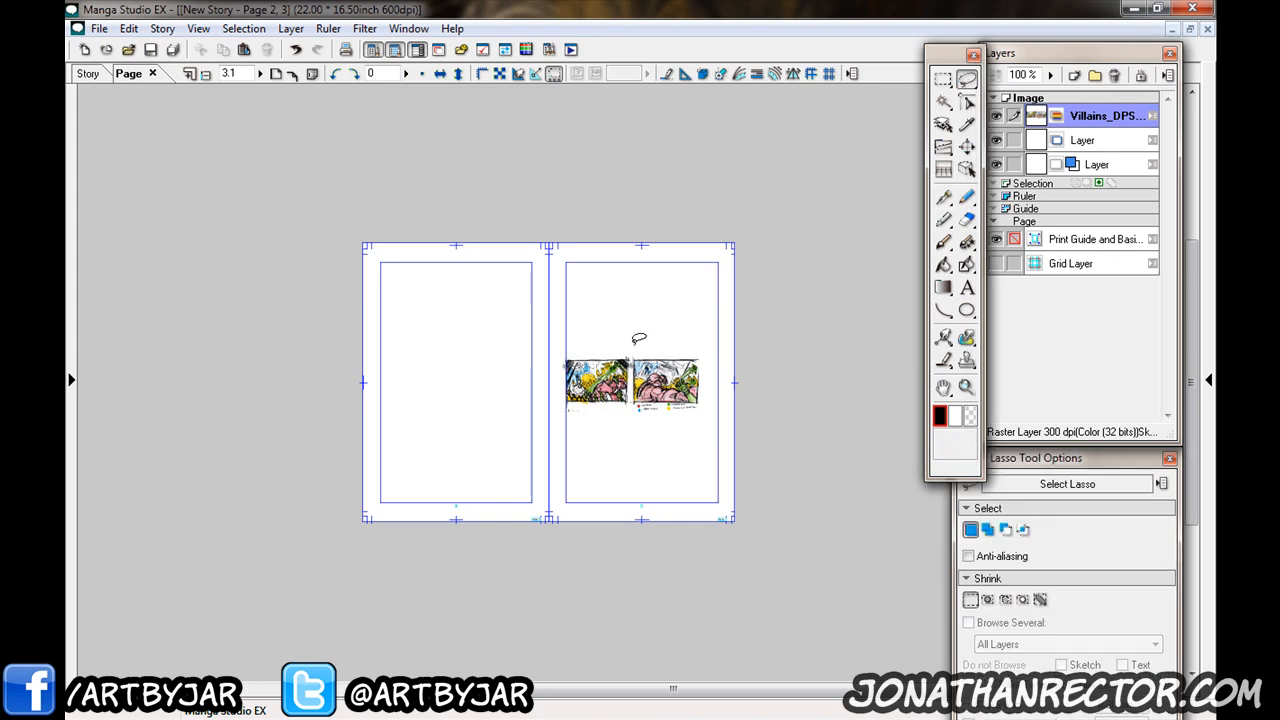
mouse_move(637, 338)
mouse_down()
mouse_move(616, 447)
mouse_move(548, 427)
mouse_move(580, 314)
mouse_up()
click(549, 478)
click(470, 477)
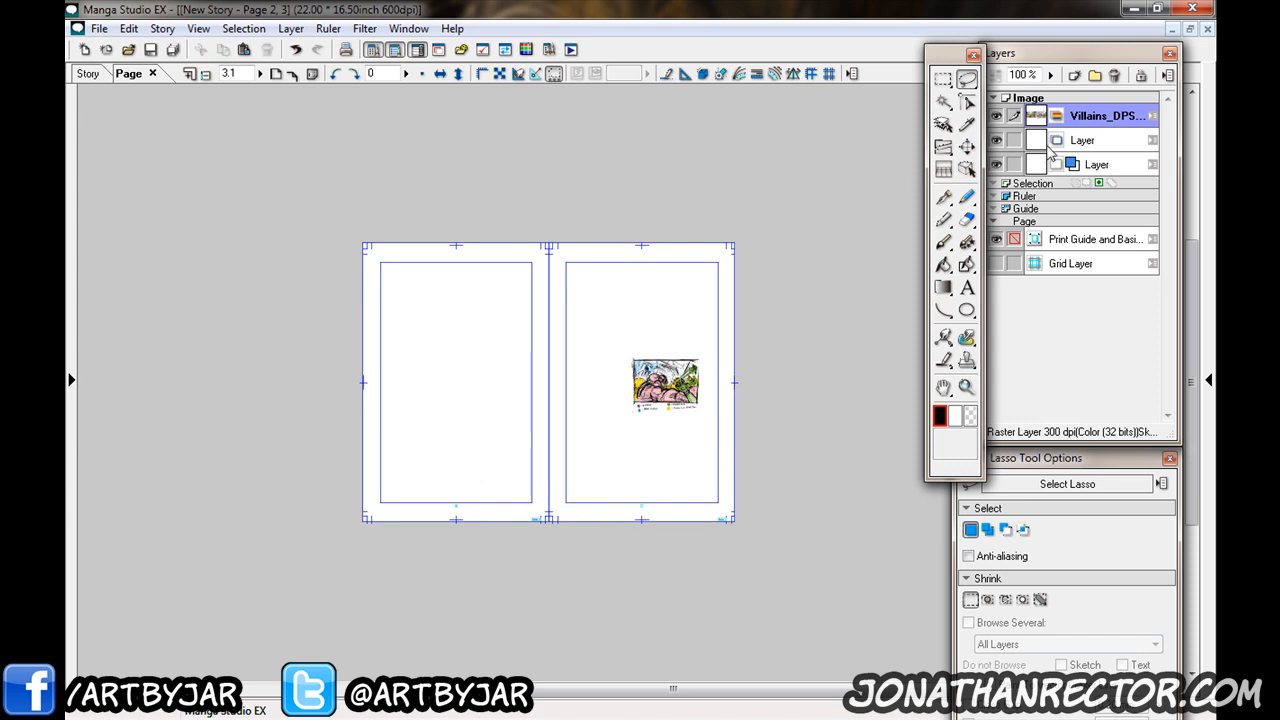
Move and enlarge the remaining sketch with Keep Aspect Ratio enabled so that it covers both pages of the spread.
key(ctrl+t)
drag(649, 377, 578, 379)
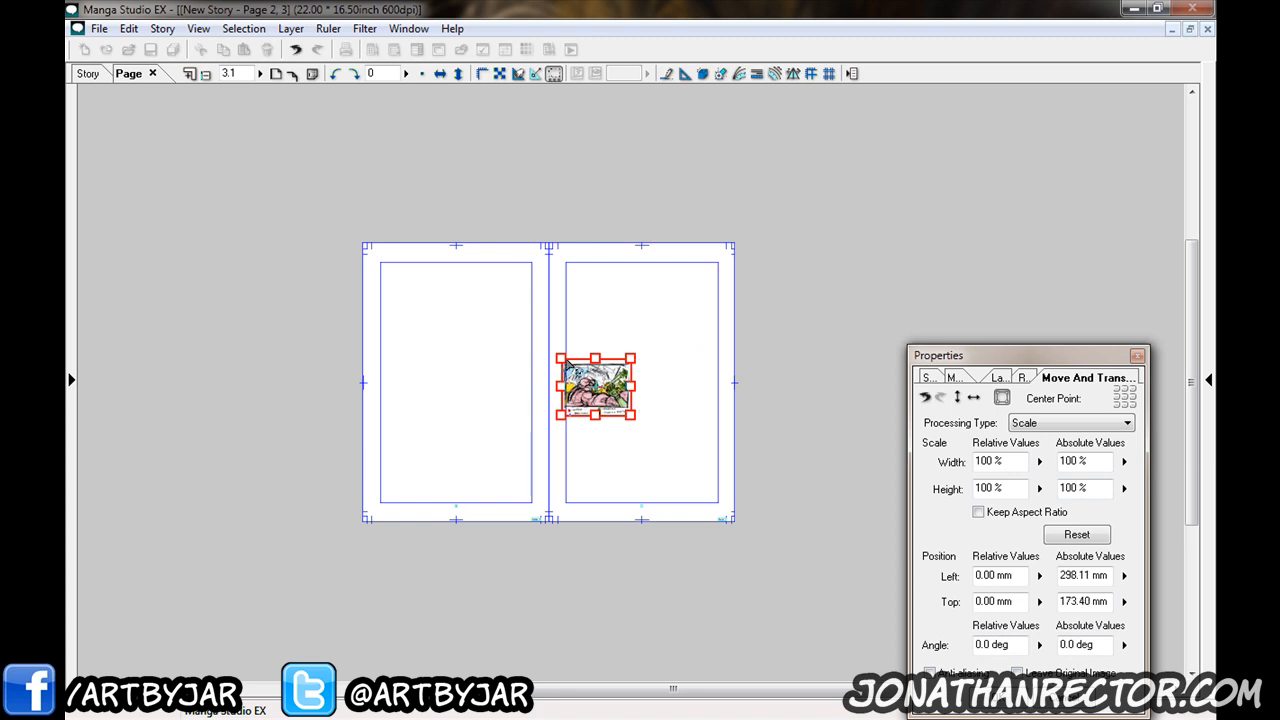
click(978, 512)
drag(557, 358, 399, 224)
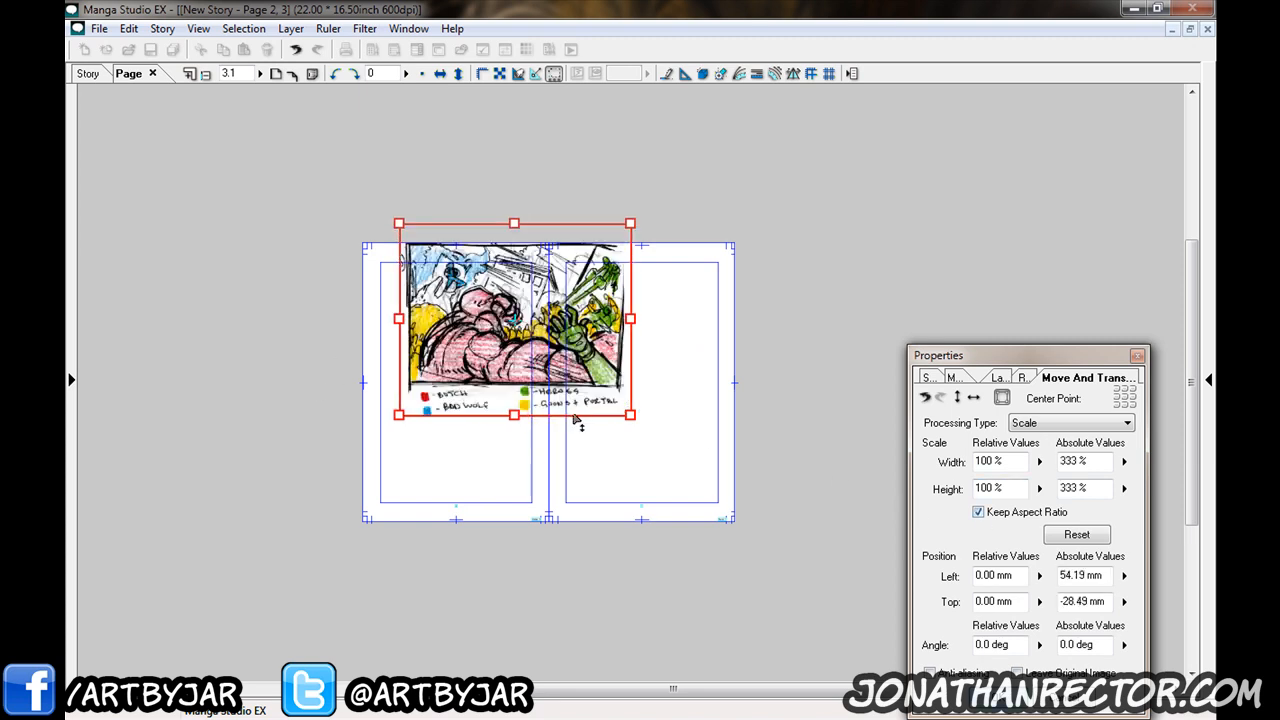
drag(627, 421, 735, 472)
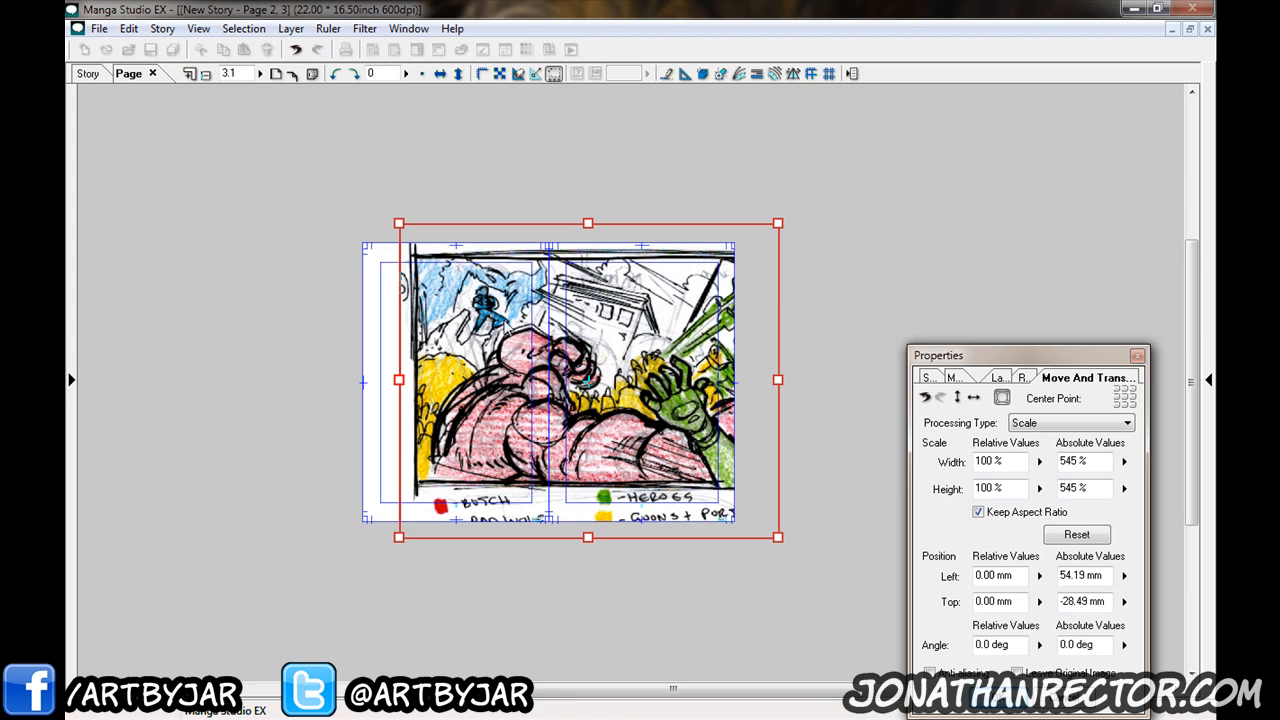
drag(401, 386, 362, 381)
mouse_move(611, 352)
mouse_down()
mouse_move(595, 378)
mouse_move(620, 330)
mouse_up()
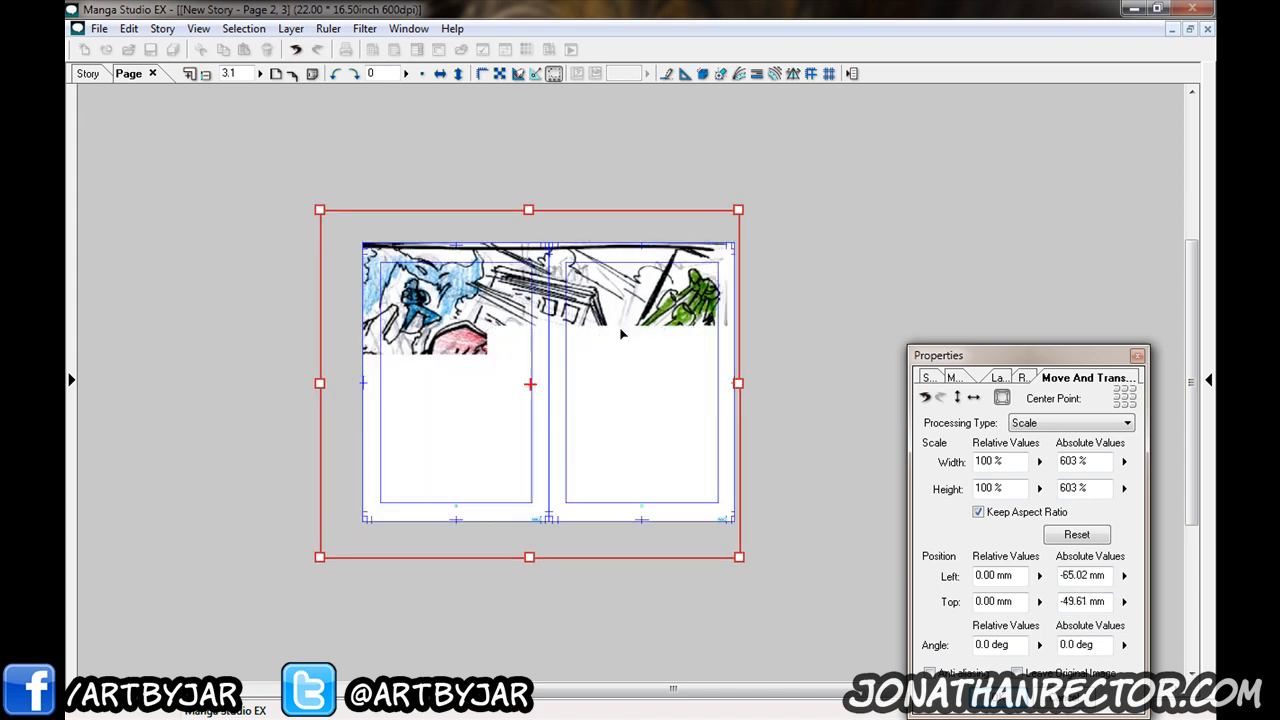
drag(317, 559, 362, 547)
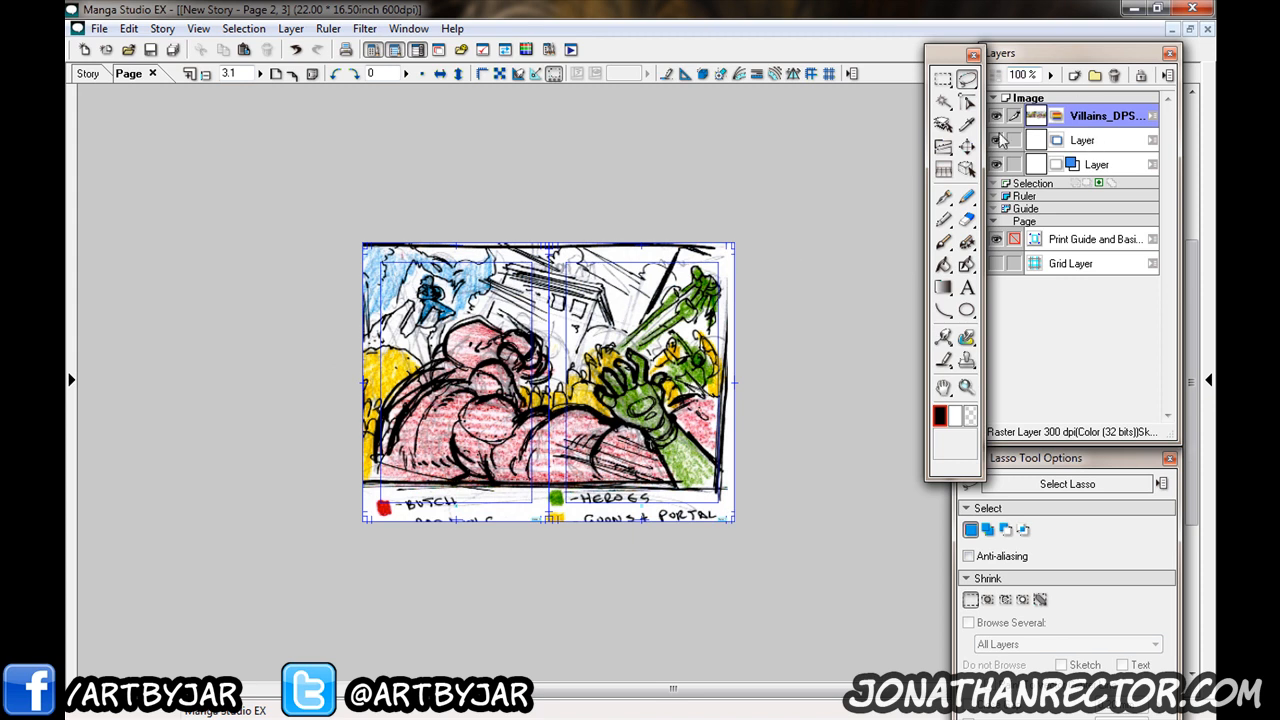
Reposition the sketch layer with the Move Layer tool so its drawn border sits evenly within the double page.
click(966, 146)
drag(576, 395, 588, 399)
drag(544, 464, 530, 472)
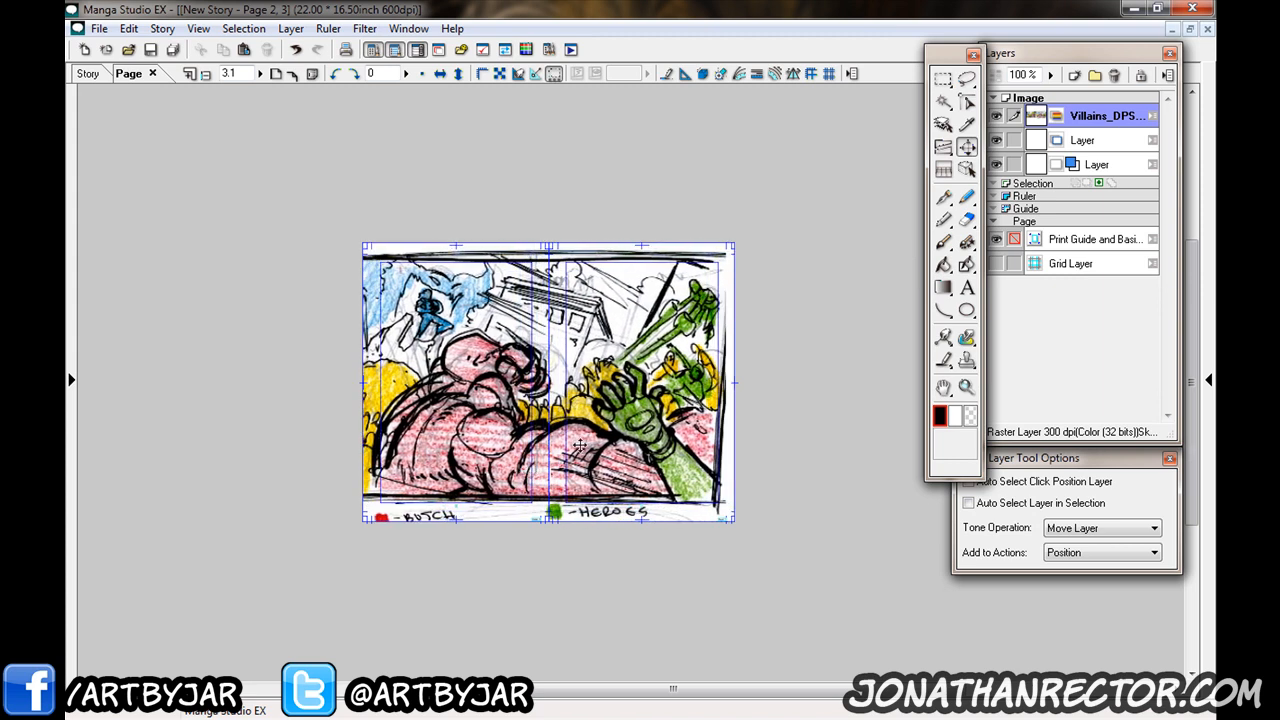
drag(485, 412, 511, 412)
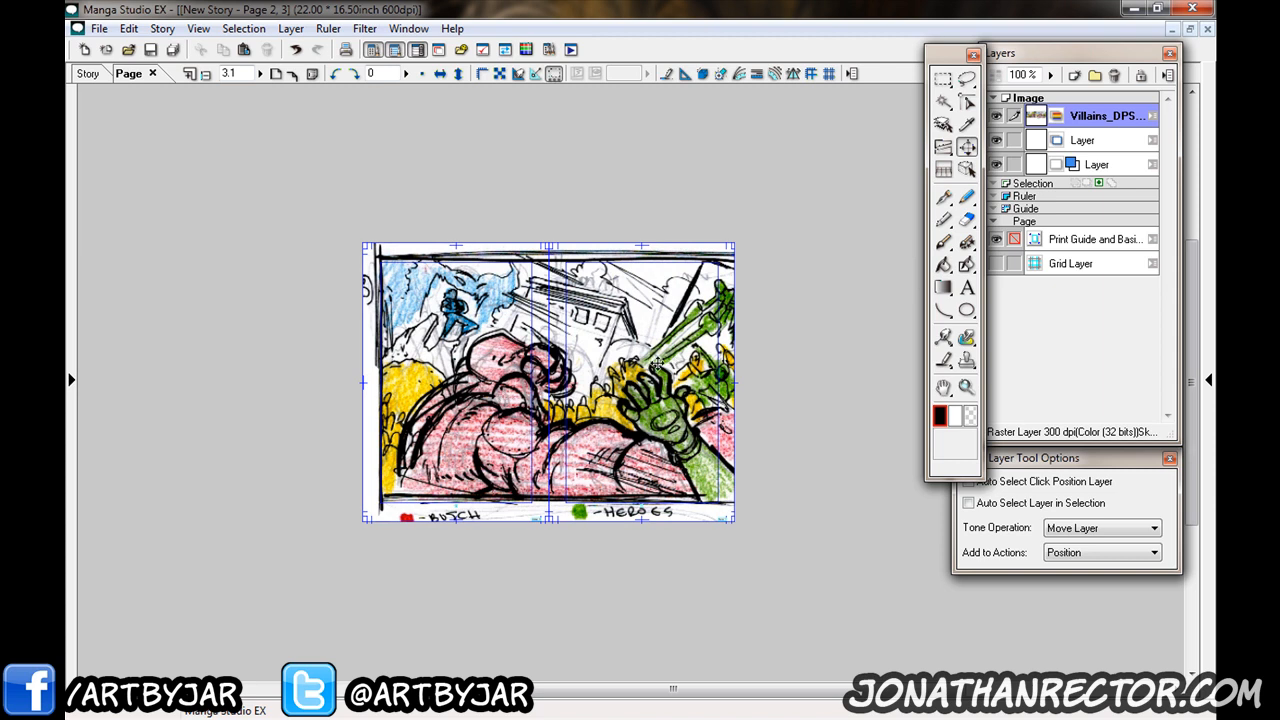
drag(669, 364, 656, 364)
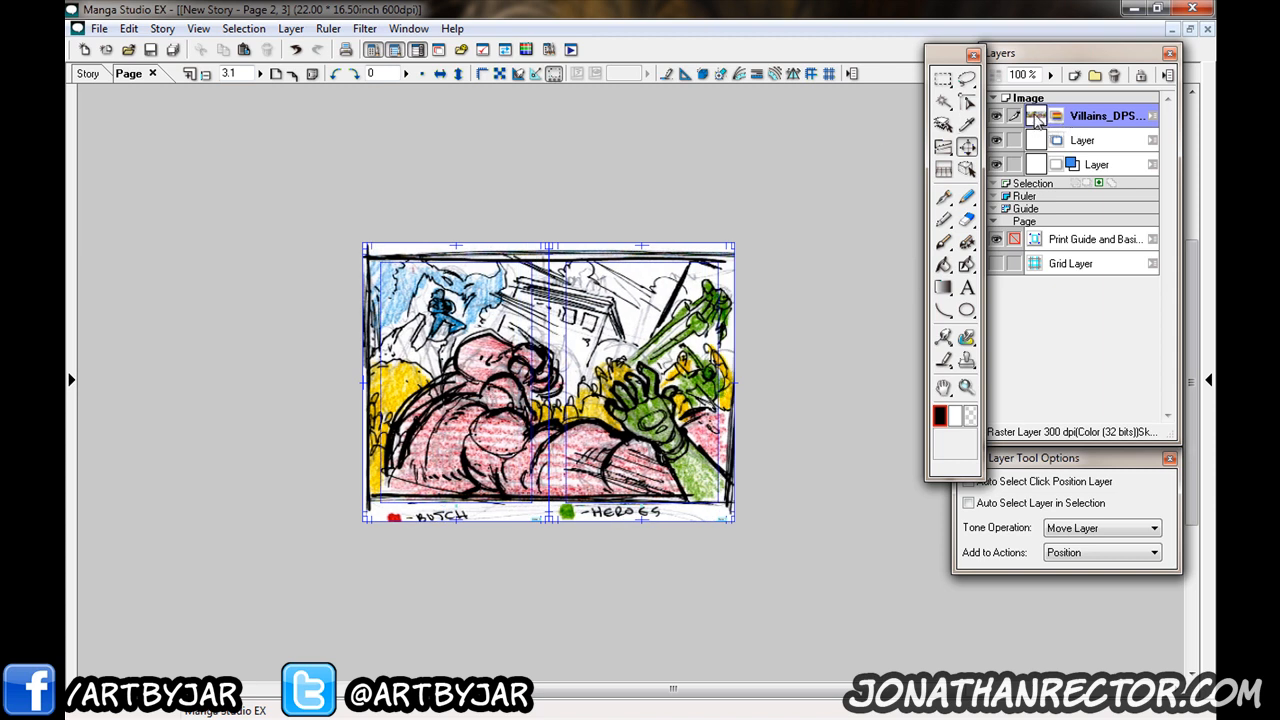
Change the Villains_DPS_Concept01 layer to a 600 dpi raster layer with the Gray (8 bits) color model and Finish output.
mouse_move(1050, 75)
mouse_down()
mouse_move(1055, 130)
mouse_move(1062, 90)
mouse_move(1098, 120)
mouse_up()
right_click(1090, 119)
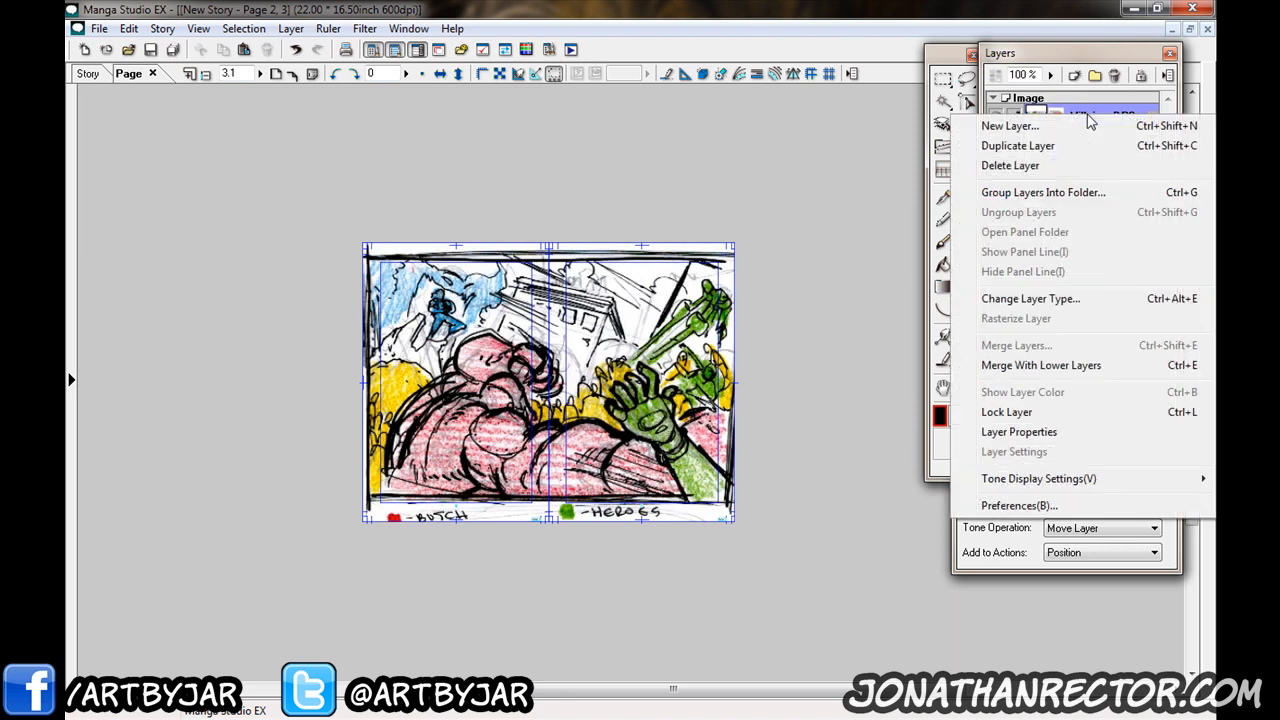
click(1066, 303)
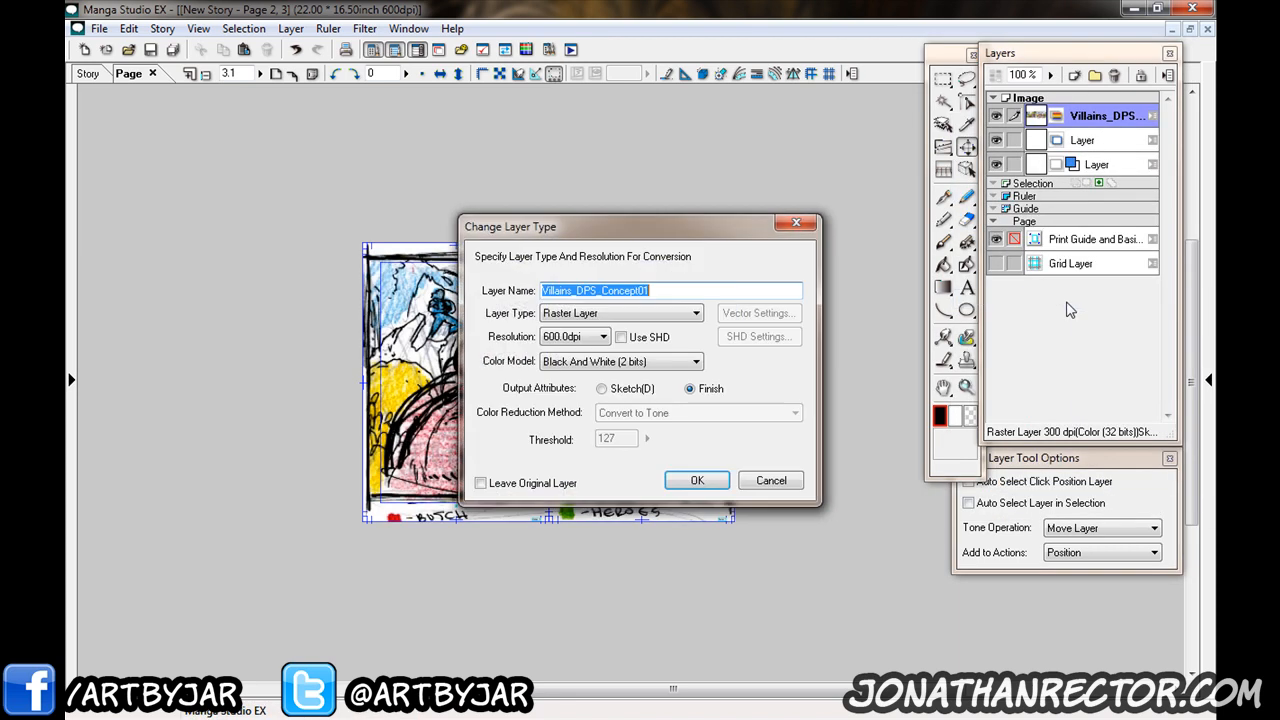
click(677, 364)
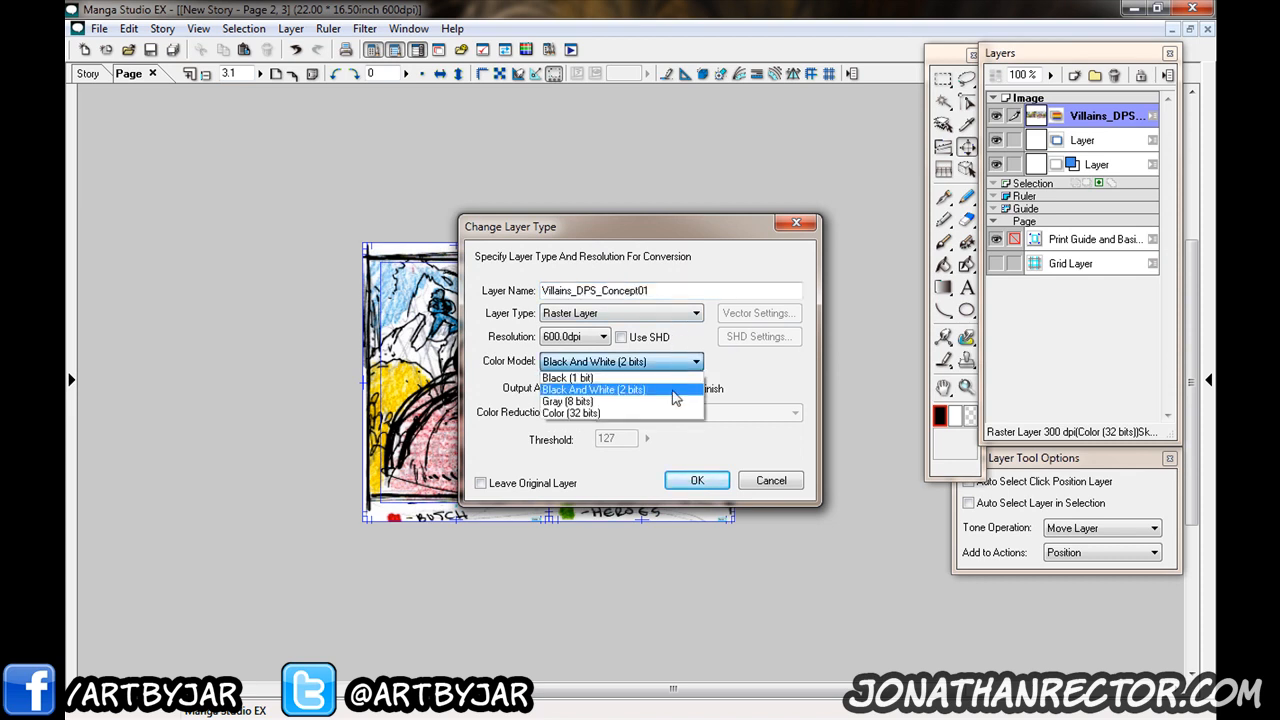
click(668, 401)
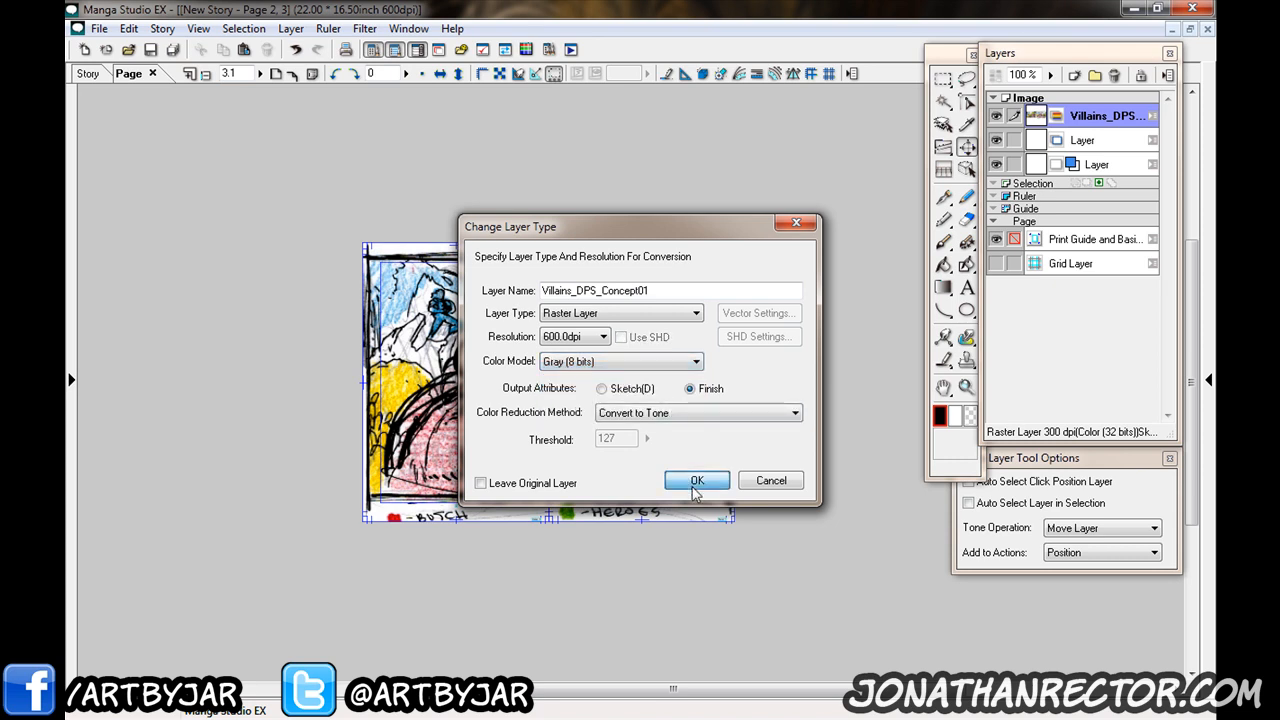
click(697, 482)
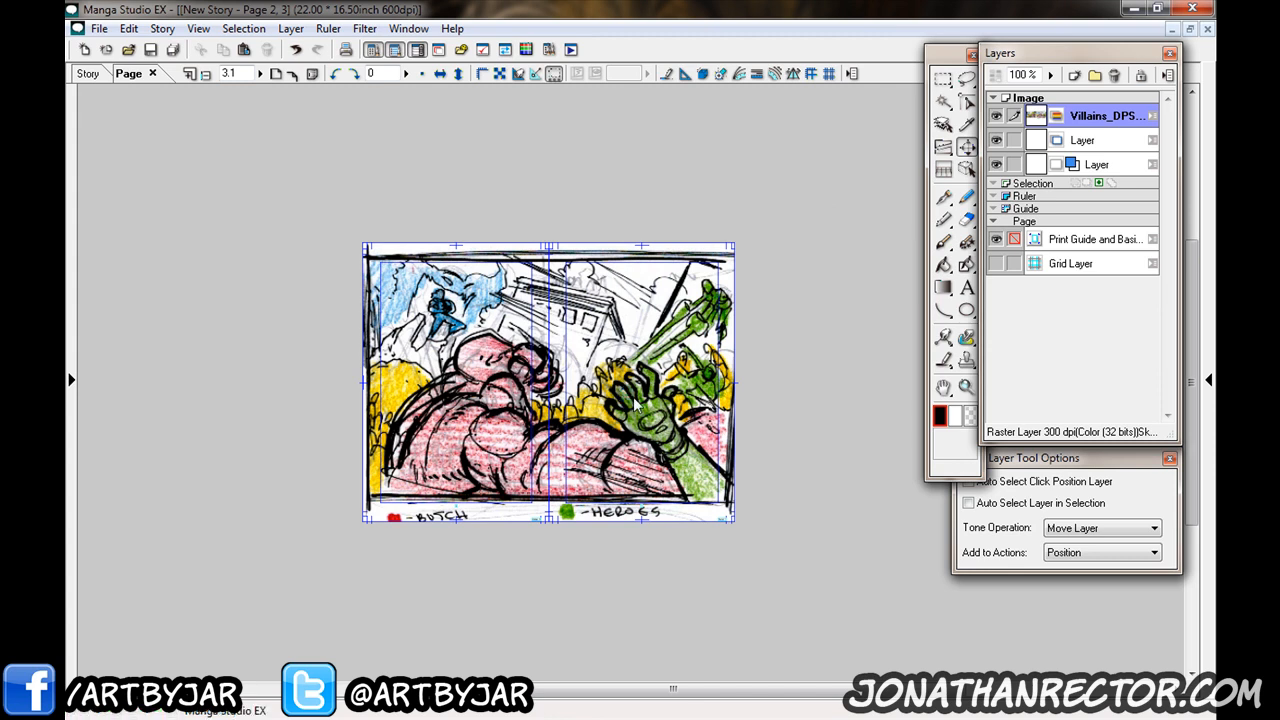
key(ctrl+z)
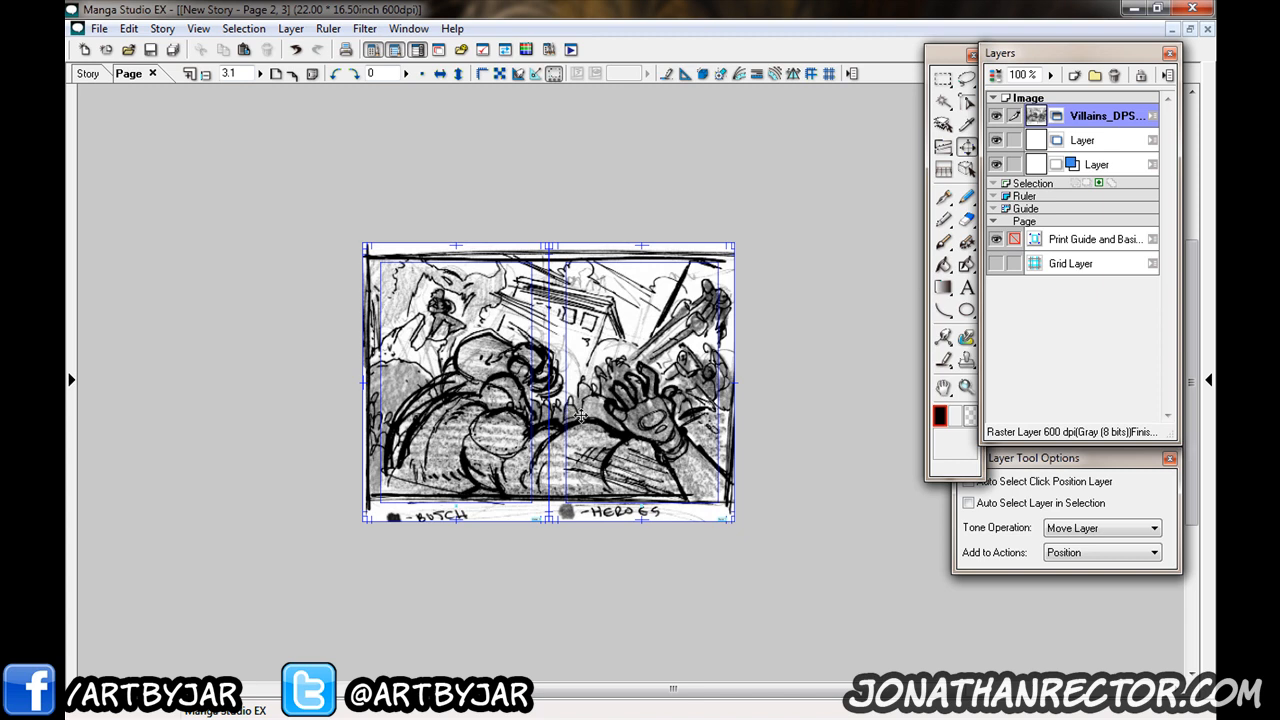
Display the sketch layer in its blue layer color and reduce its opacity to 67 %.
scroll(580, 416, up, 2)
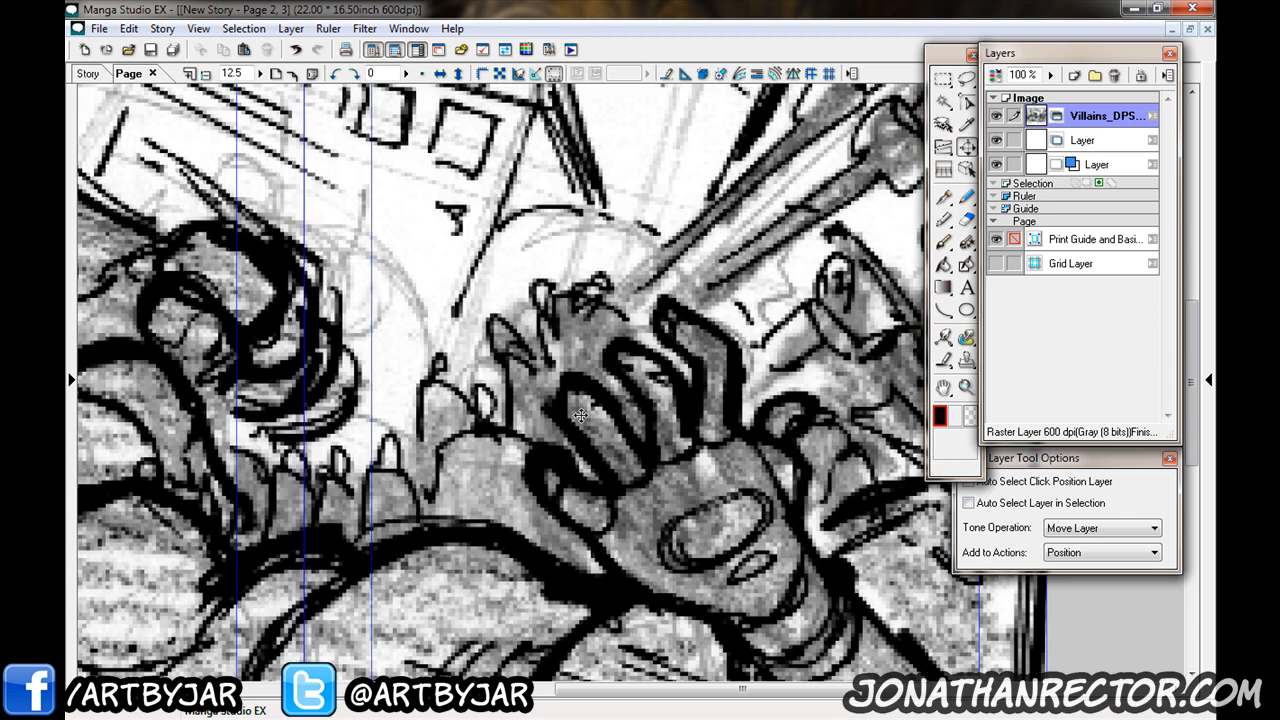
drag(357, 430, 718, 415)
scroll(718, 415, down, 1)
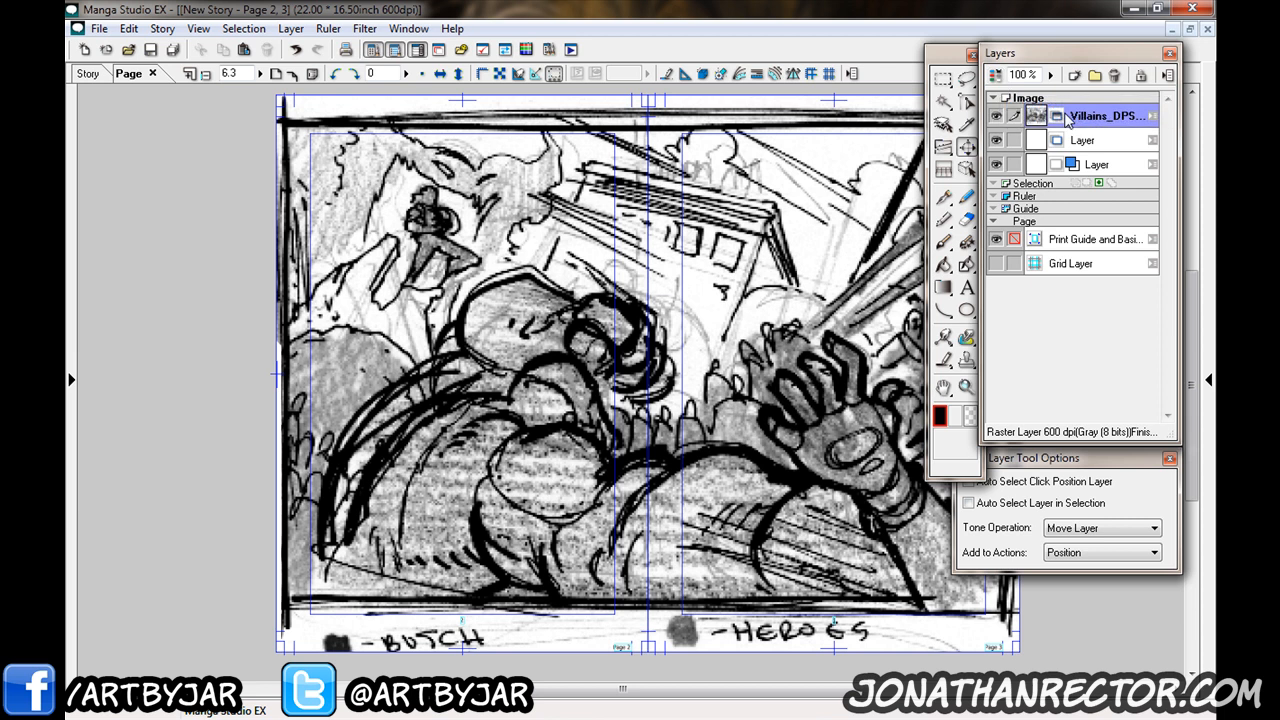
click(997, 76)
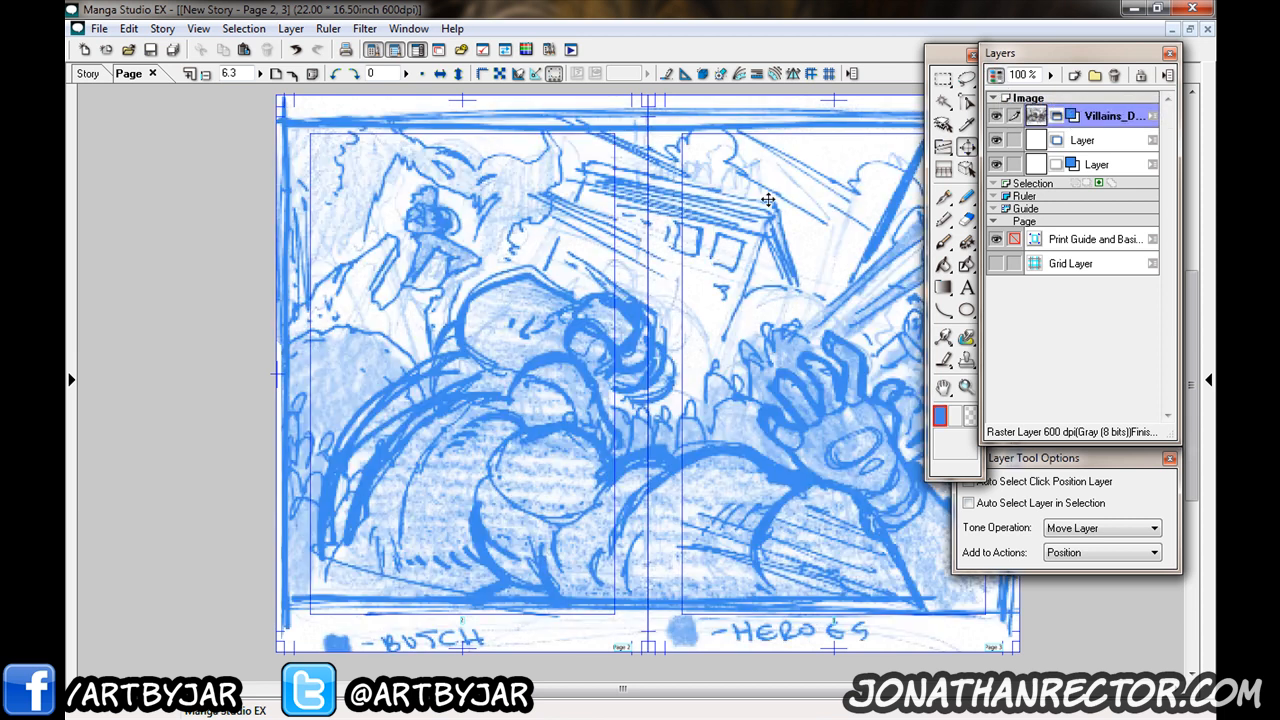
click(1050, 76)
mouse_move(1052, 107)
mouse_down()
mouse_move(1054, 127)
mouse_move(1055, 93)
mouse_up()
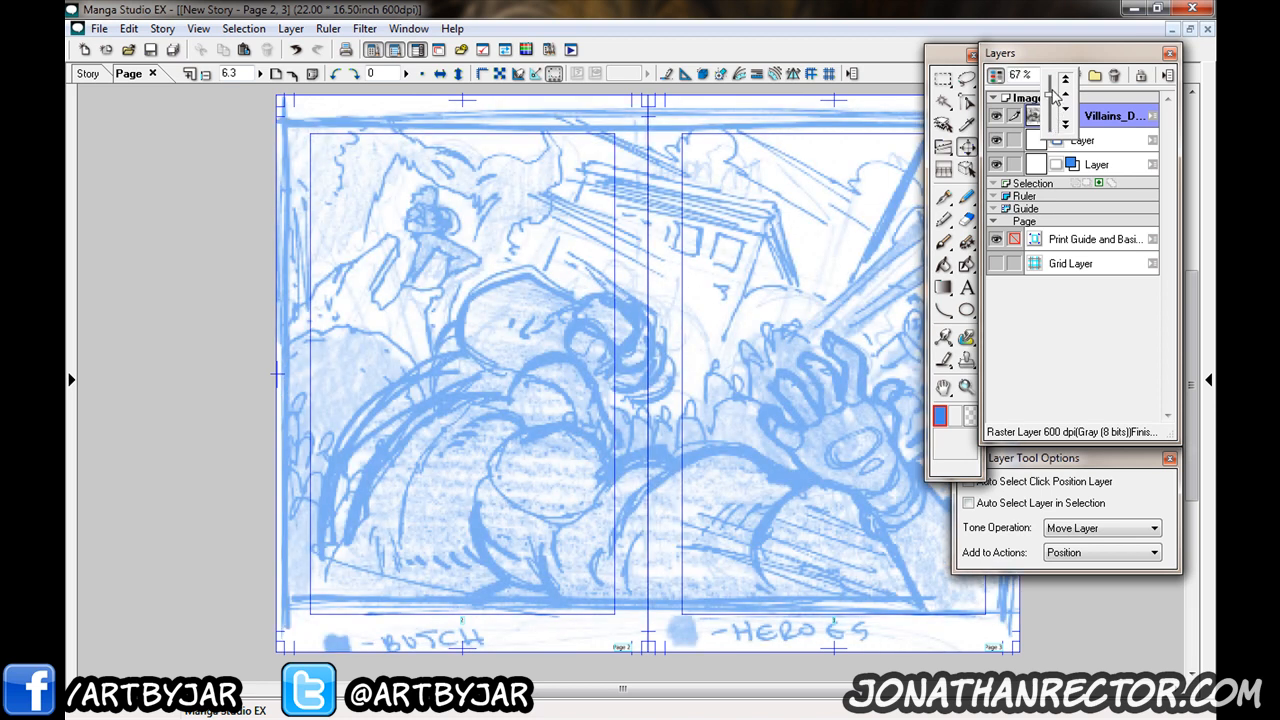